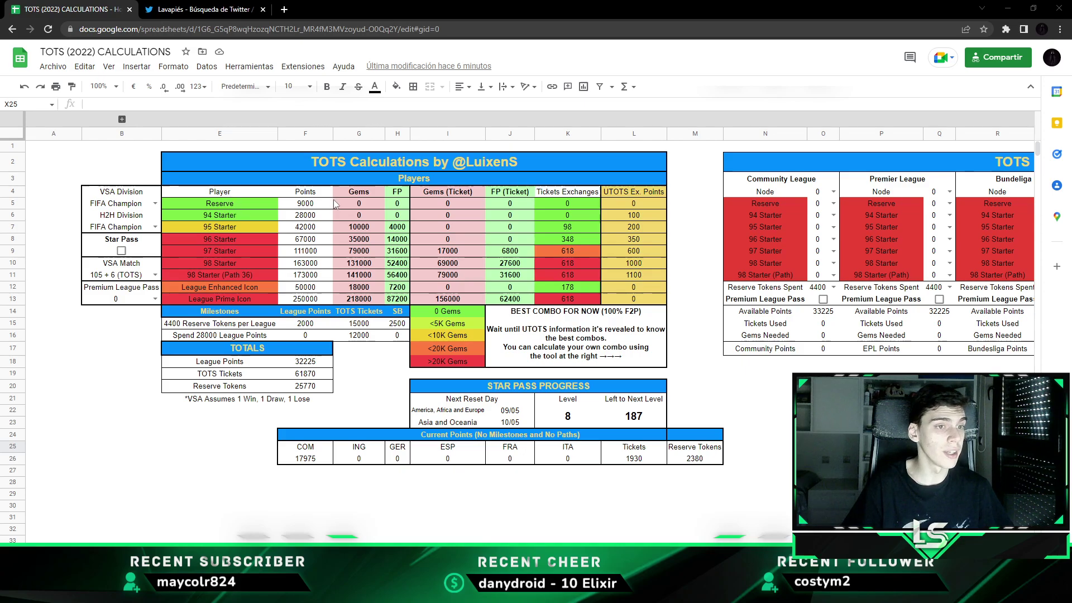
# - Review the Points, Gems and FP cost columns and the 94/95/98 Starter gem, ticket and UTOTS formulas
pyautogui.moveTo(397, 192); pyautogui.dragTo(305, 299)
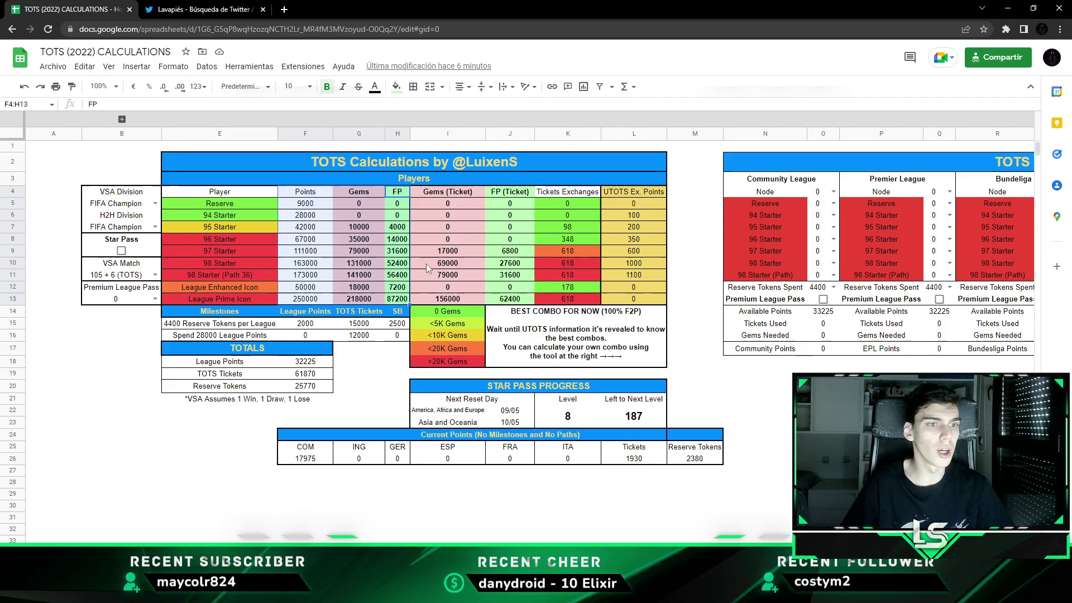
pyautogui.click(427, 263)
pyautogui.click(247, 217)
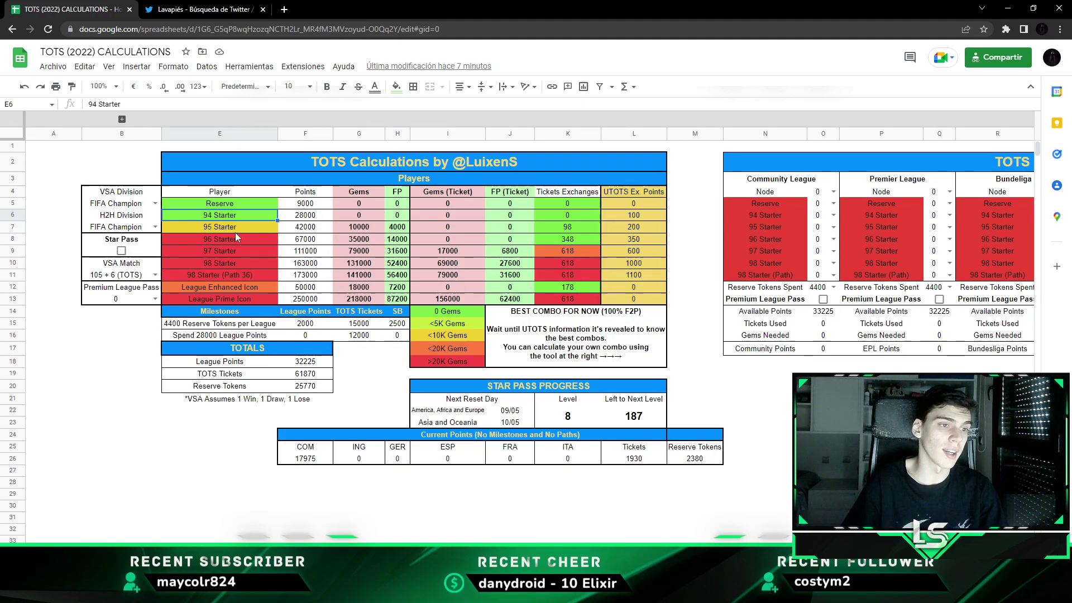
pyautogui.click(361, 229)
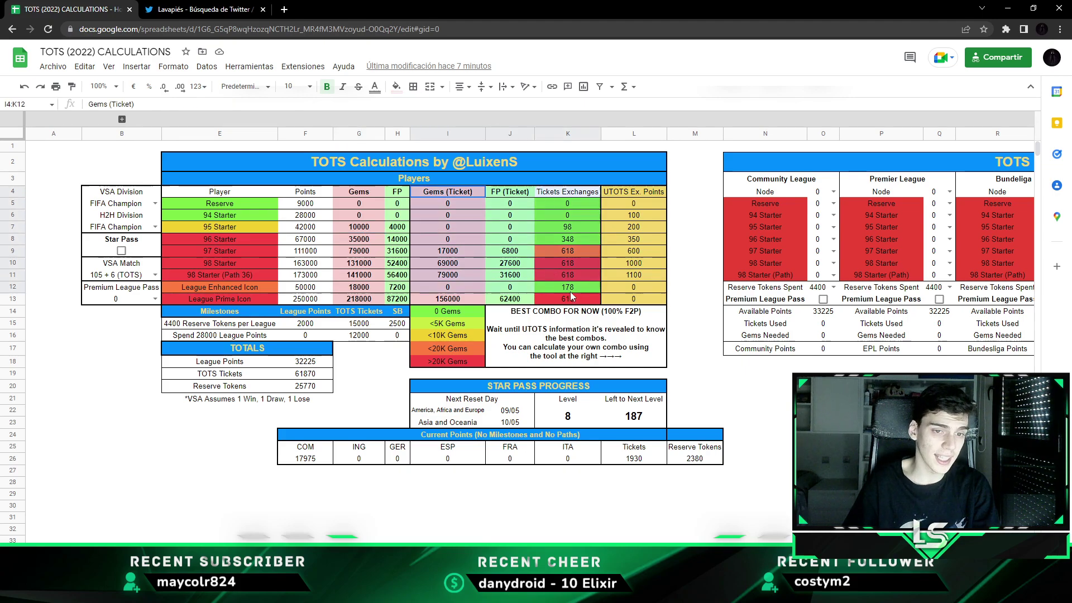
pyautogui.click(631, 278)
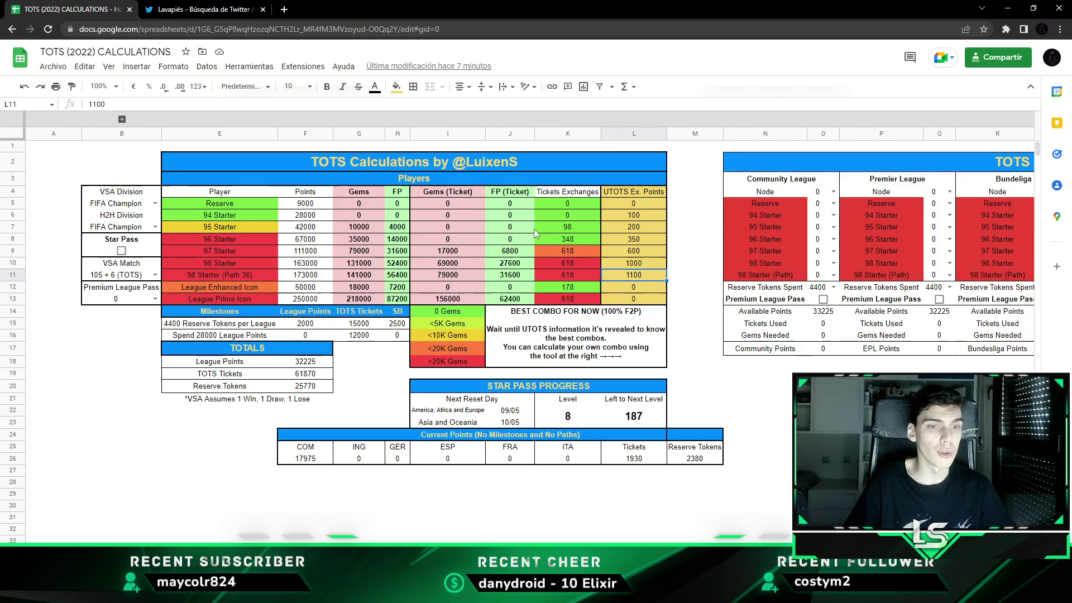
pyautogui.click(542, 205)
pyautogui.click(548, 231)
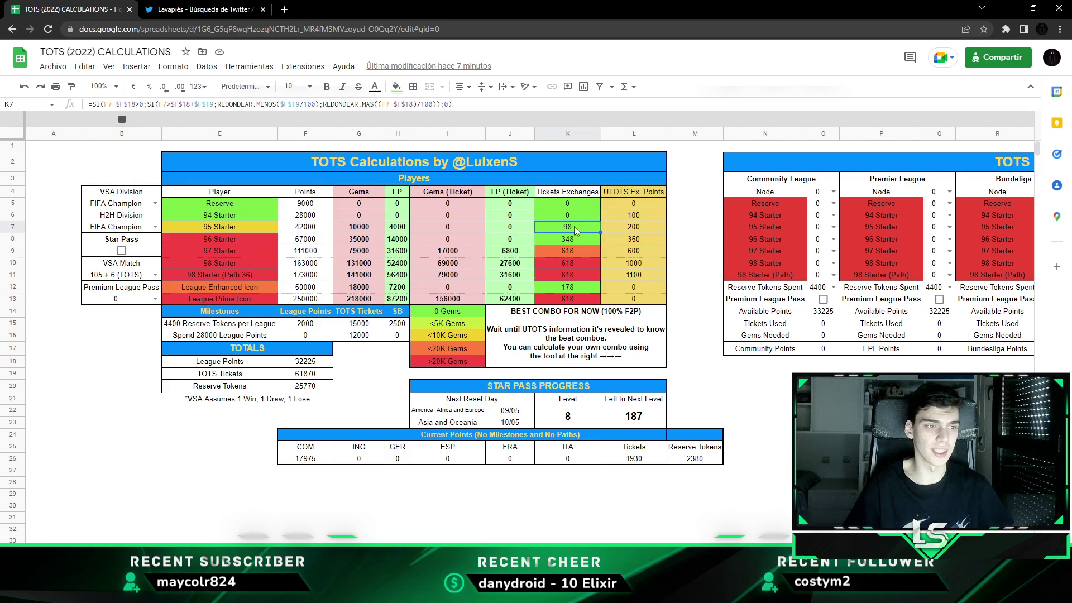
# - Inspect the 96 and 97 Starter ticket and gem formulas, toggling Star Pass on and off to see costs recalculate
pyautogui.click(247, 238)
pyautogui.click(556, 240)
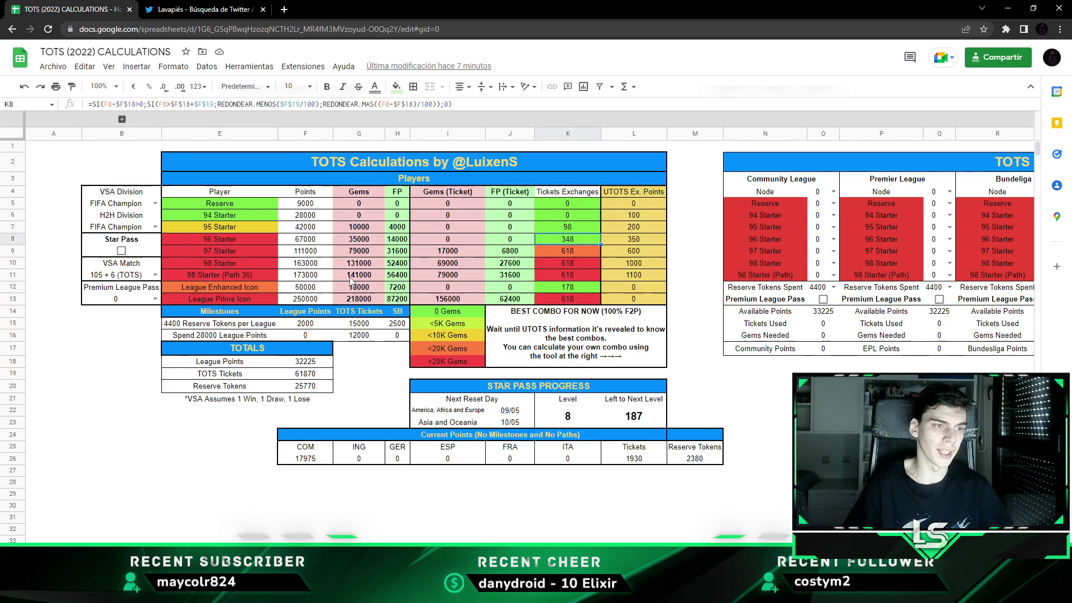
pyautogui.click(197, 256)
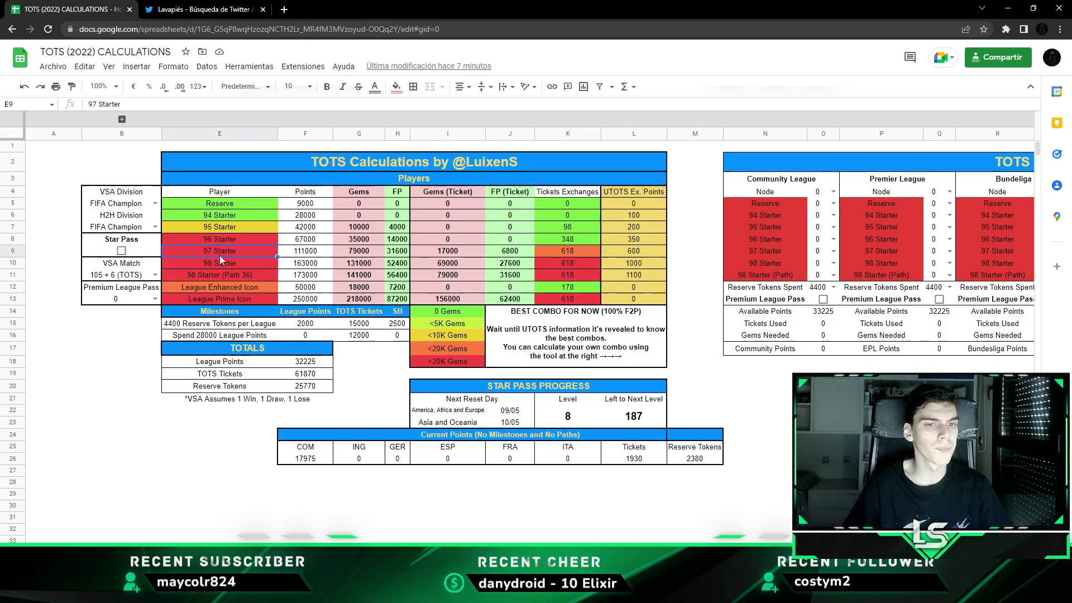
pyautogui.click(552, 250)
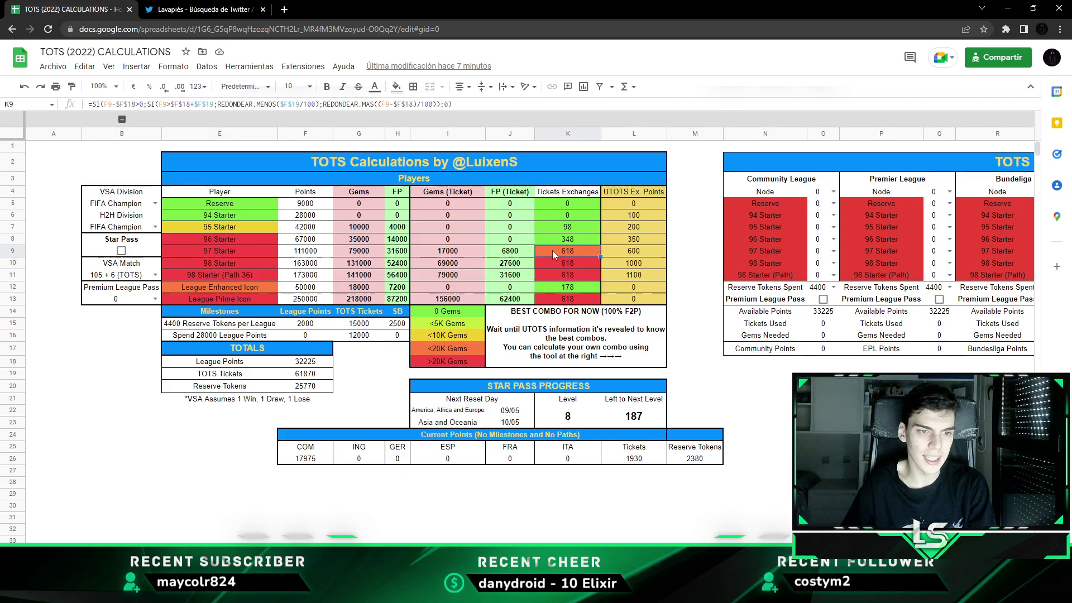
pyautogui.click(468, 253)
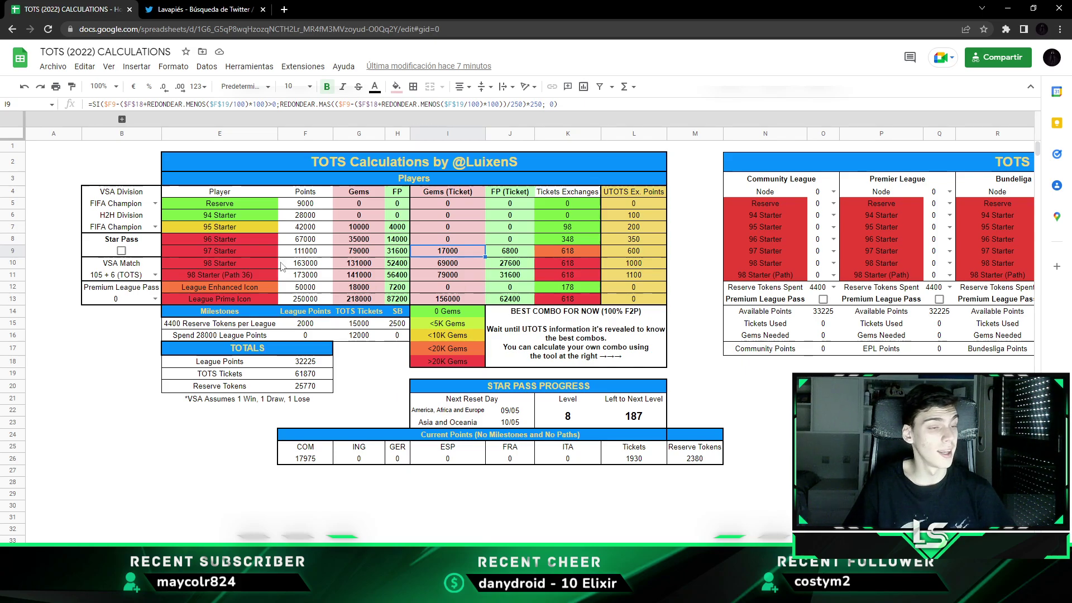
pyautogui.click(122, 250)
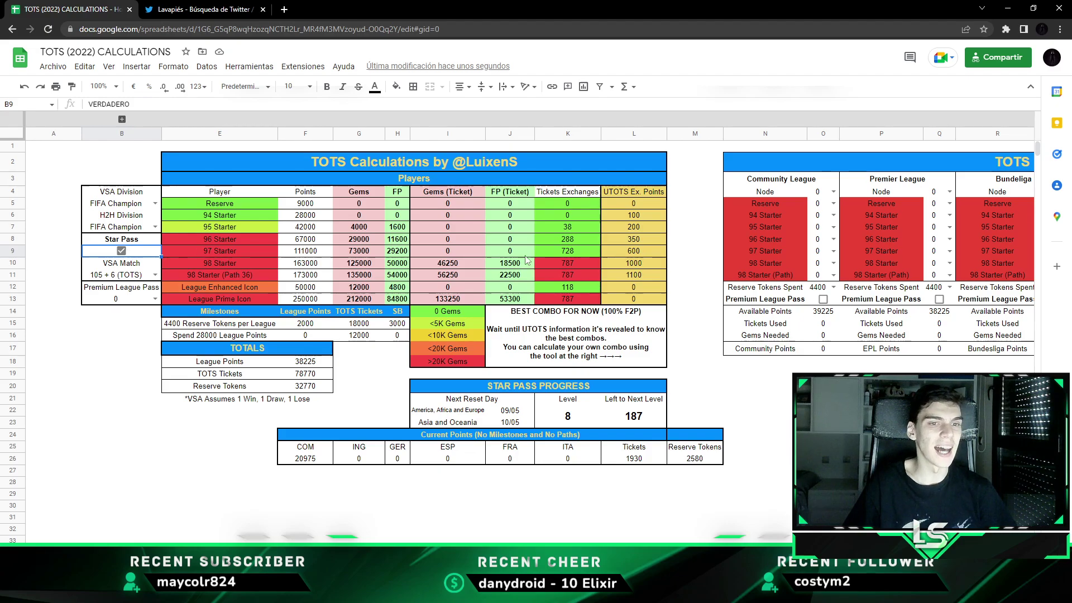
pyautogui.click(122, 252)
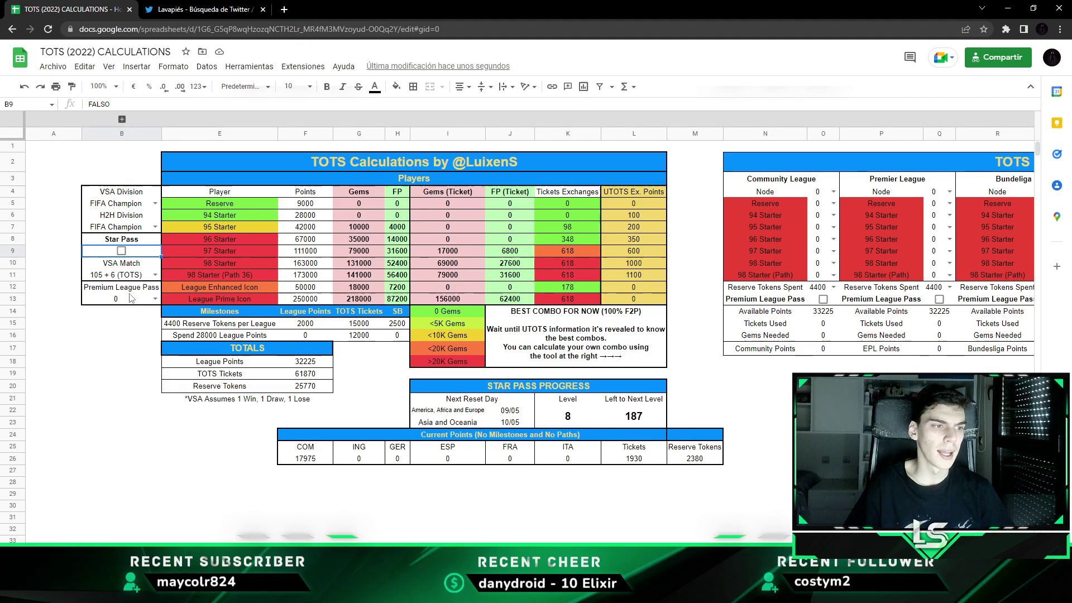
# - Review the Premium League Pass value, the TOTALS summary block and the STAR PASS PROGRESS section
pyautogui.press('Down')
pyautogui.press('Down')
pyautogui.press('Down')
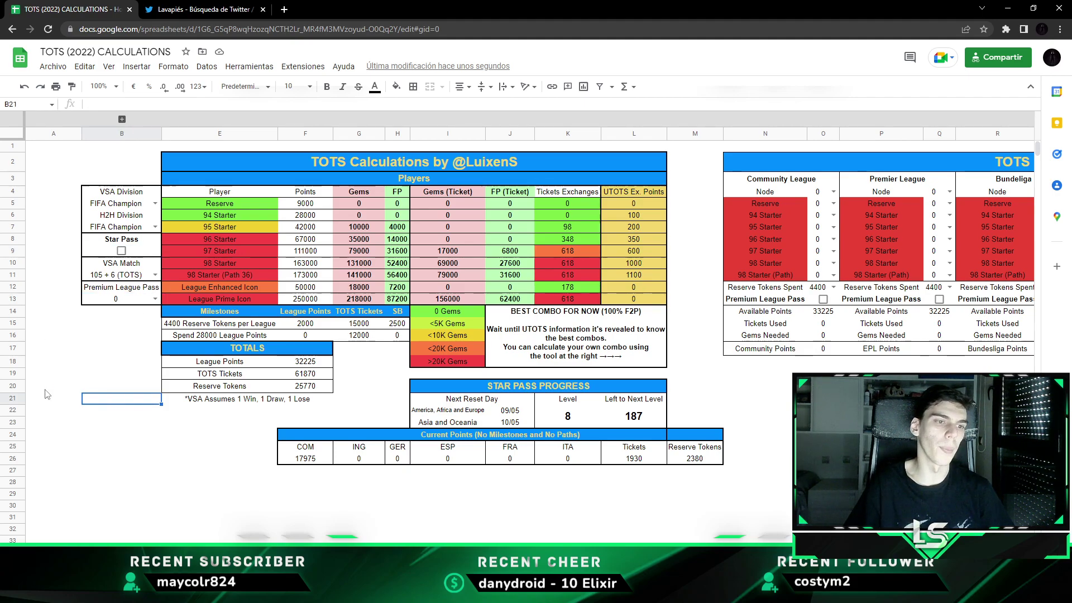
pyautogui.click(209, 479)
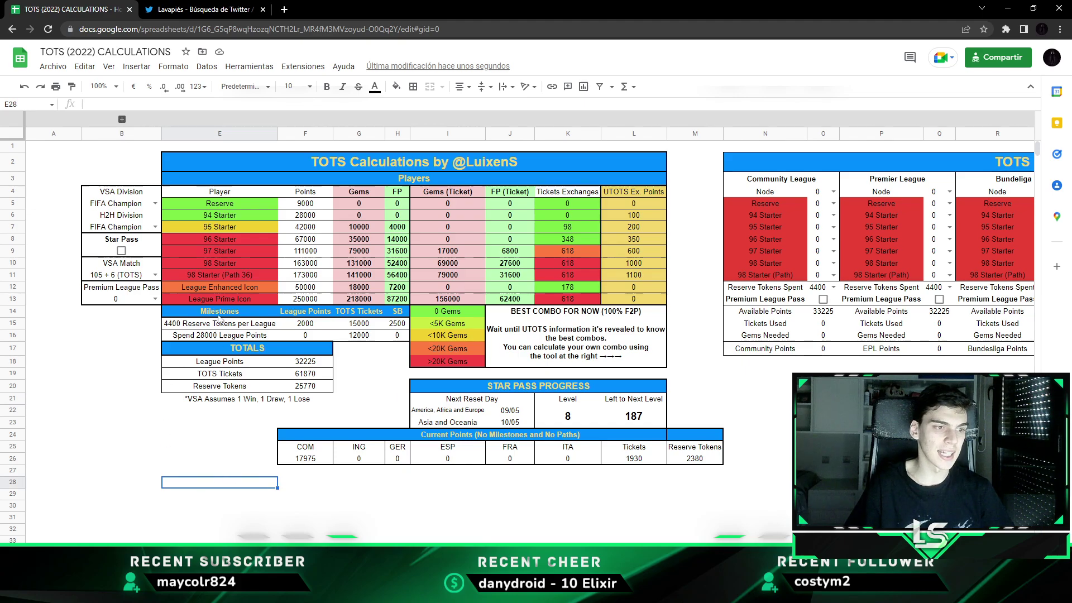
pyautogui.moveTo(193, 348)
pyautogui.mouseDown()
pyautogui.moveTo(301, 379)
pyautogui.moveTo(310, 403)
pyautogui.mouseUp()
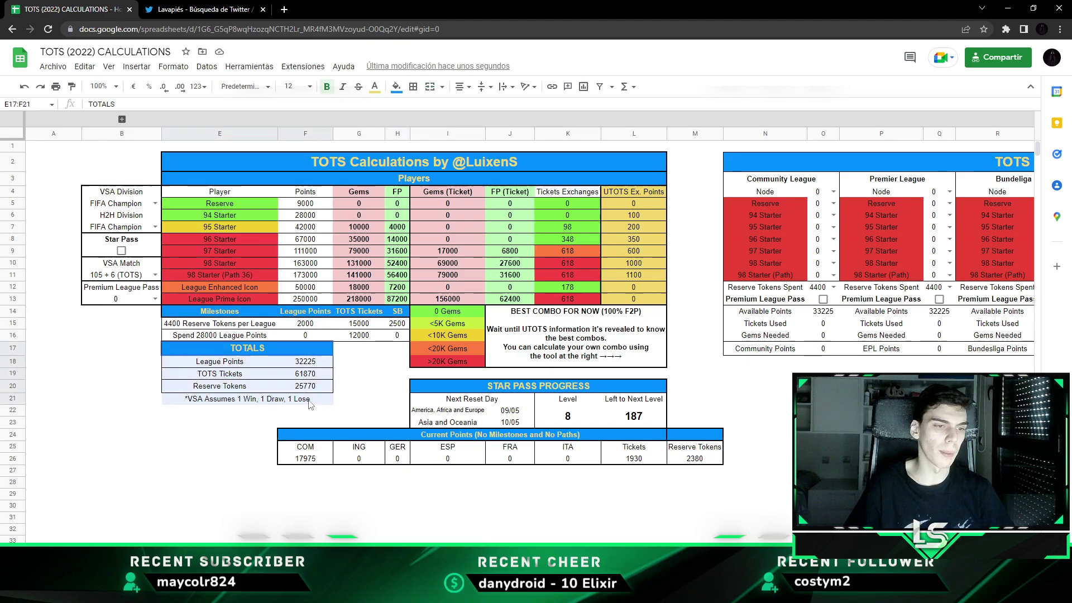
pyautogui.click(366, 403)
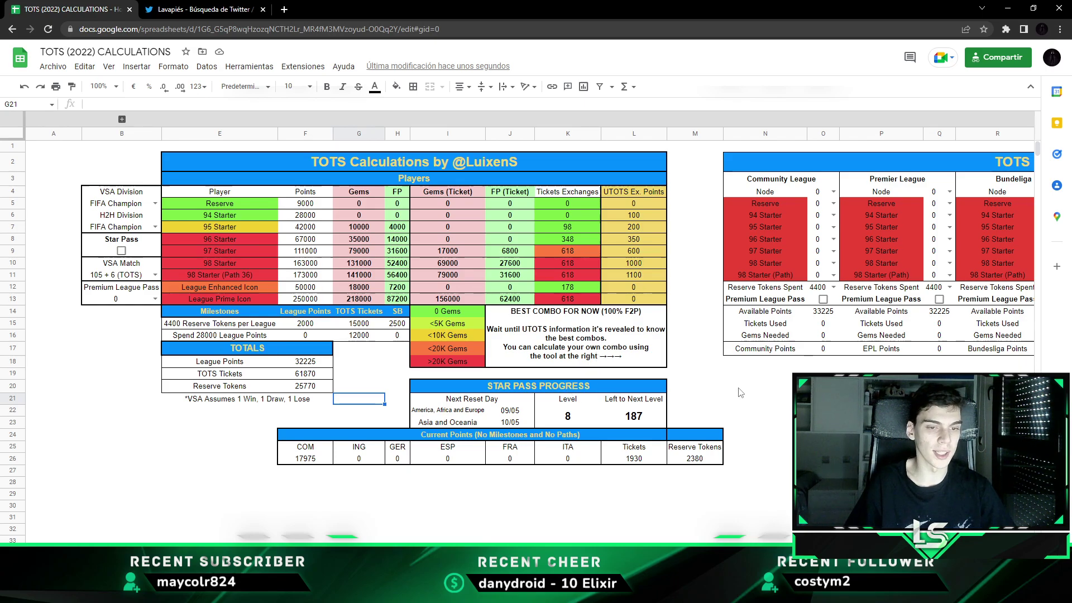
pyautogui.click(653, 387)
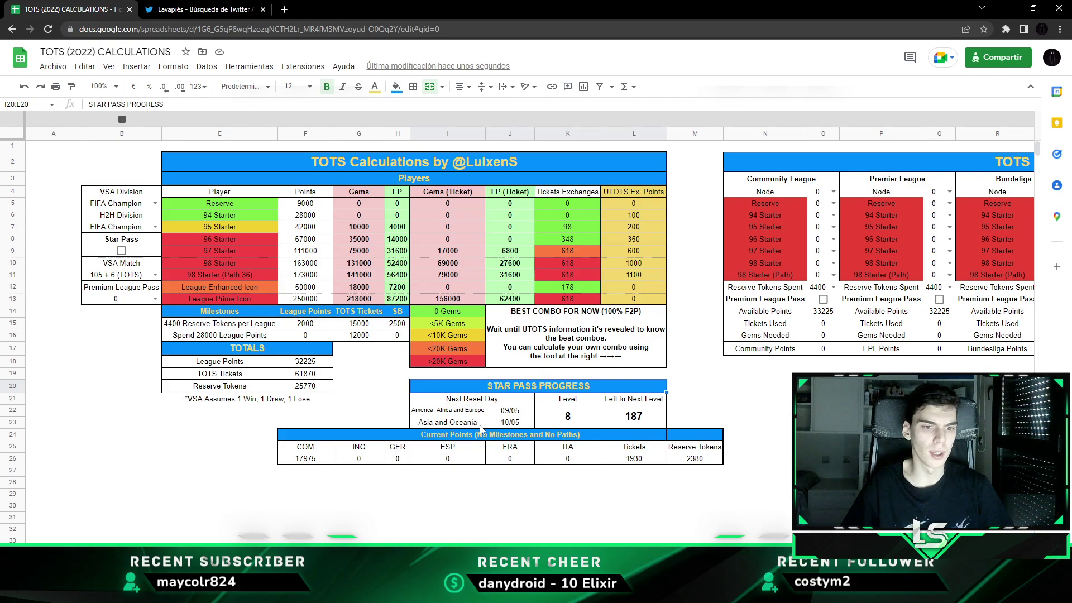
pyautogui.click(770, 420)
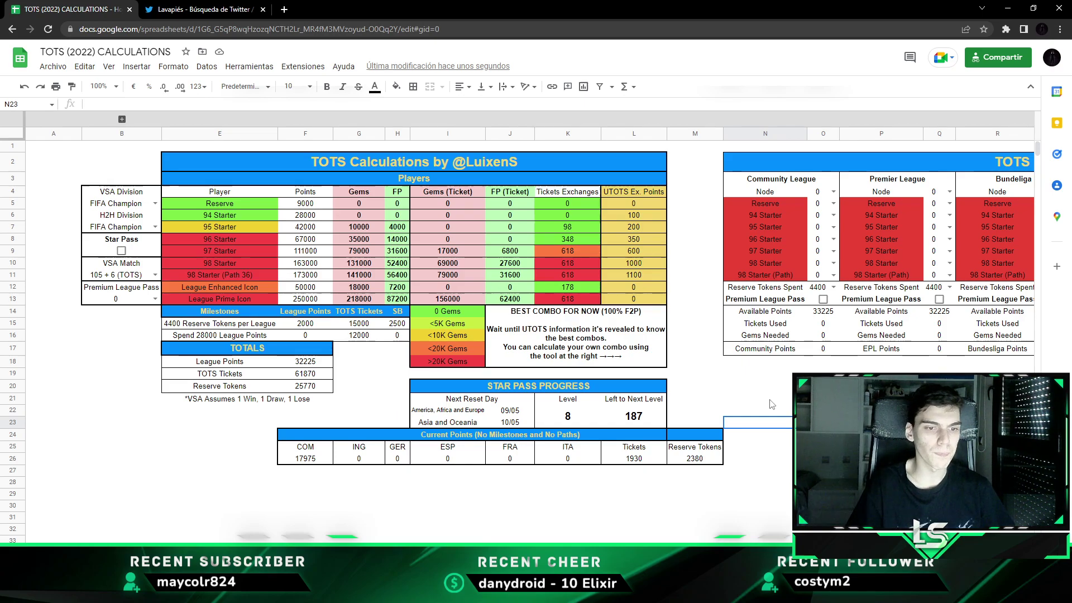
# - Check the Asia and Oceania reset date, the next-reset formula, the Star Pass level formula and points to next level
pyautogui.moveTo(422, 426); pyautogui.dragTo(512, 427)
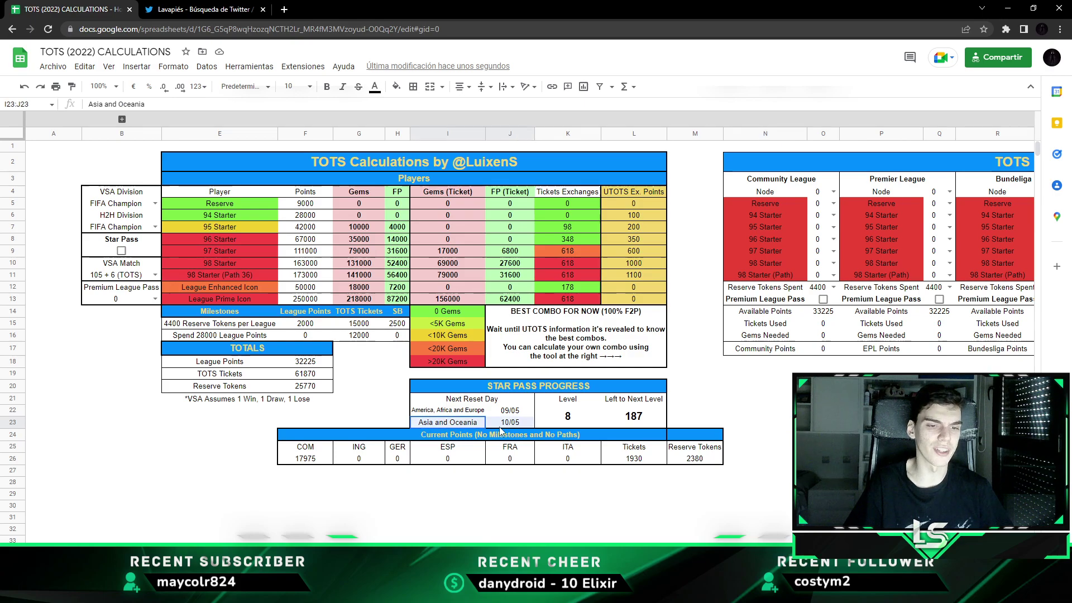
pyautogui.click(428, 411)
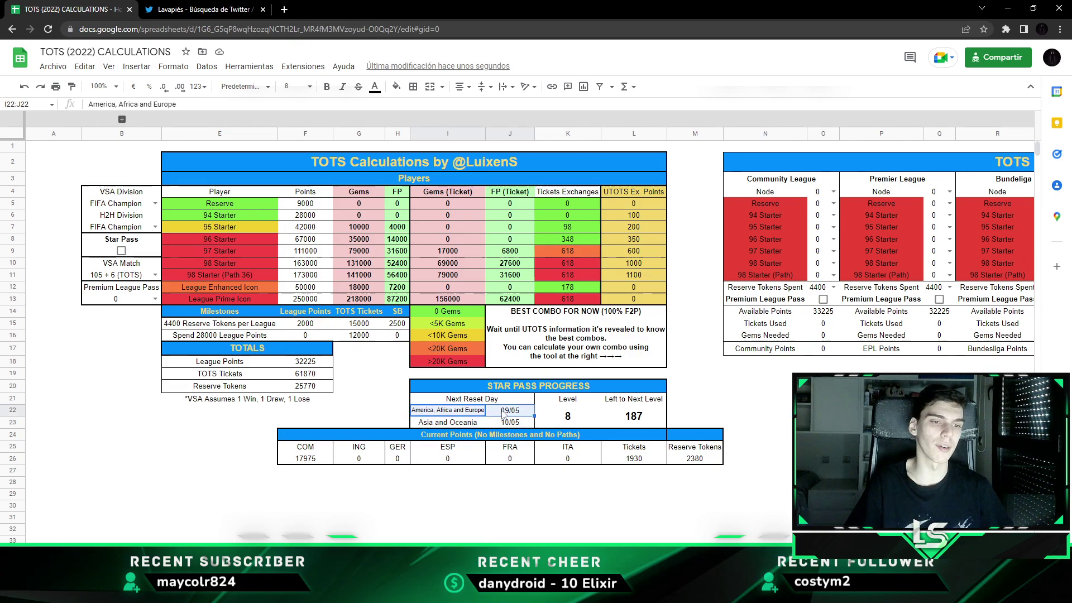
pyautogui.click(823, 398)
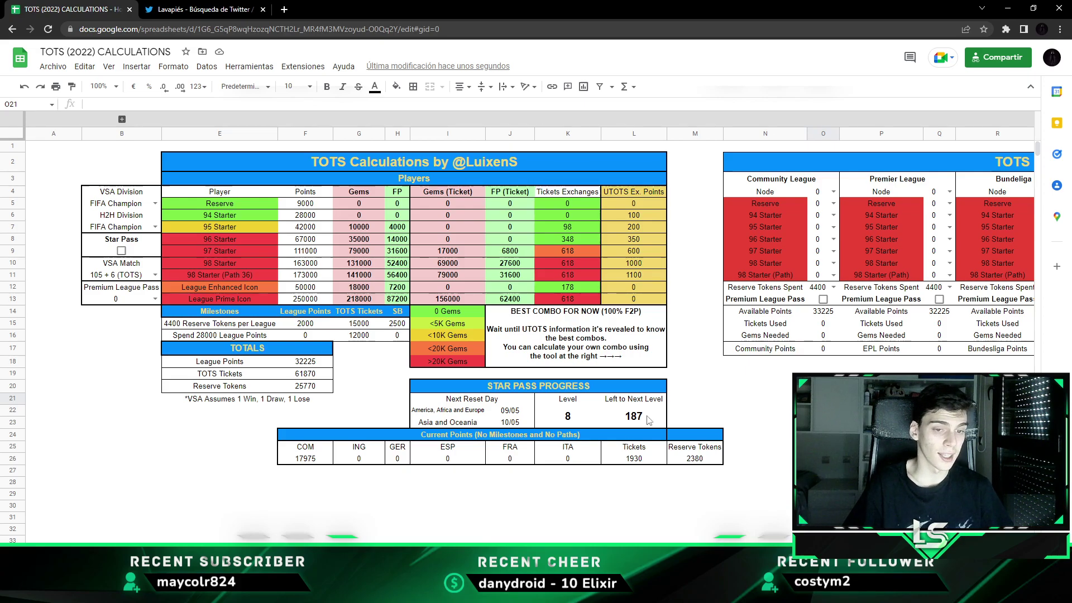
pyautogui.click(506, 412)
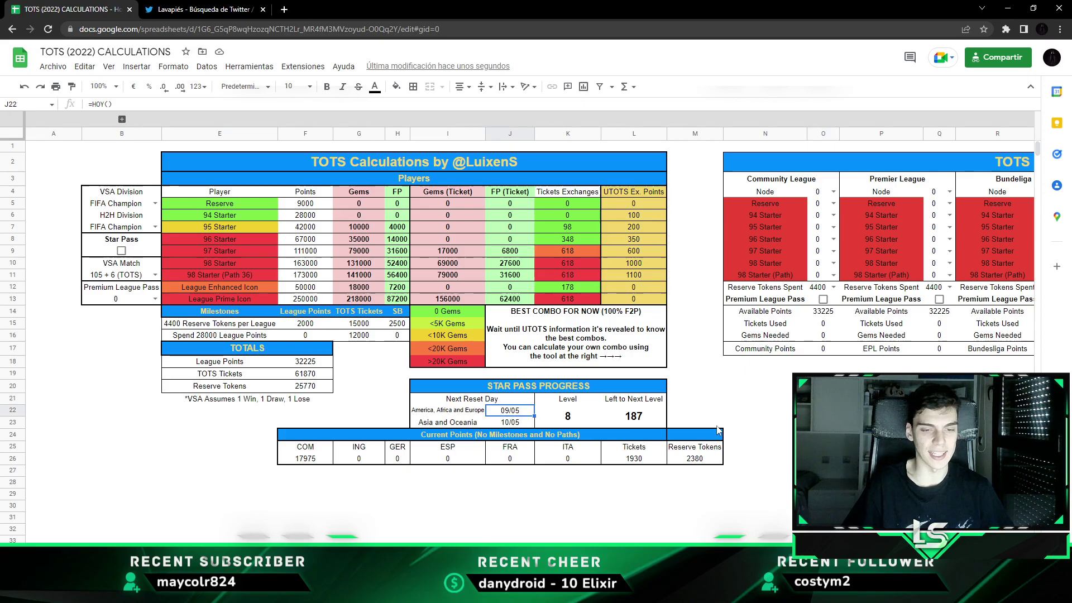
pyautogui.click(578, 423)
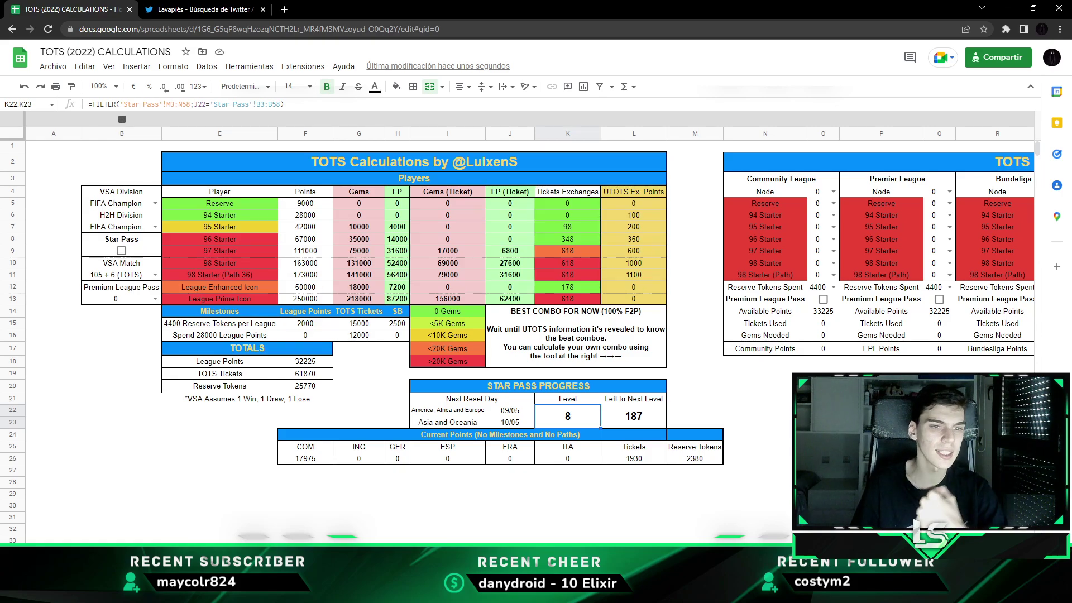
pyautogui.click(647, 414)
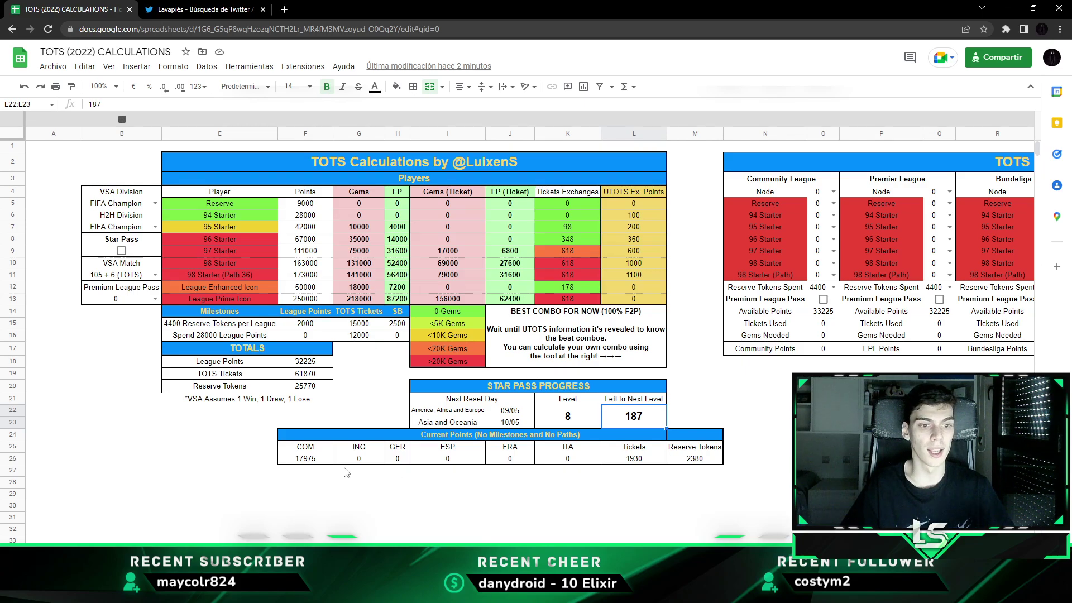
# - Point out the Current Points section of the sheet
pyautogui.click(294, 439)
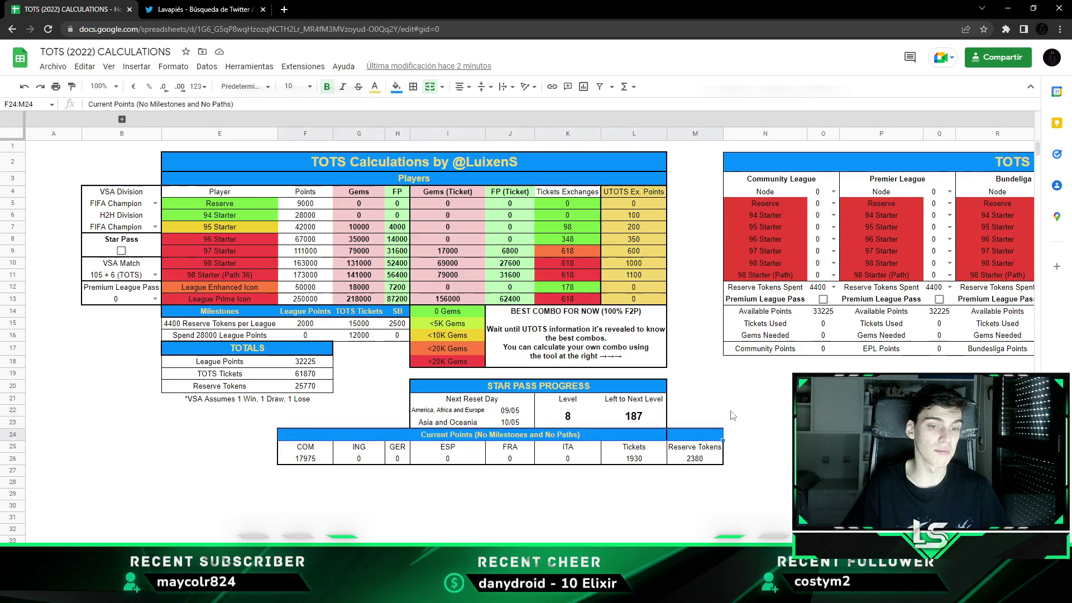
pyautogui.click(763, 411)
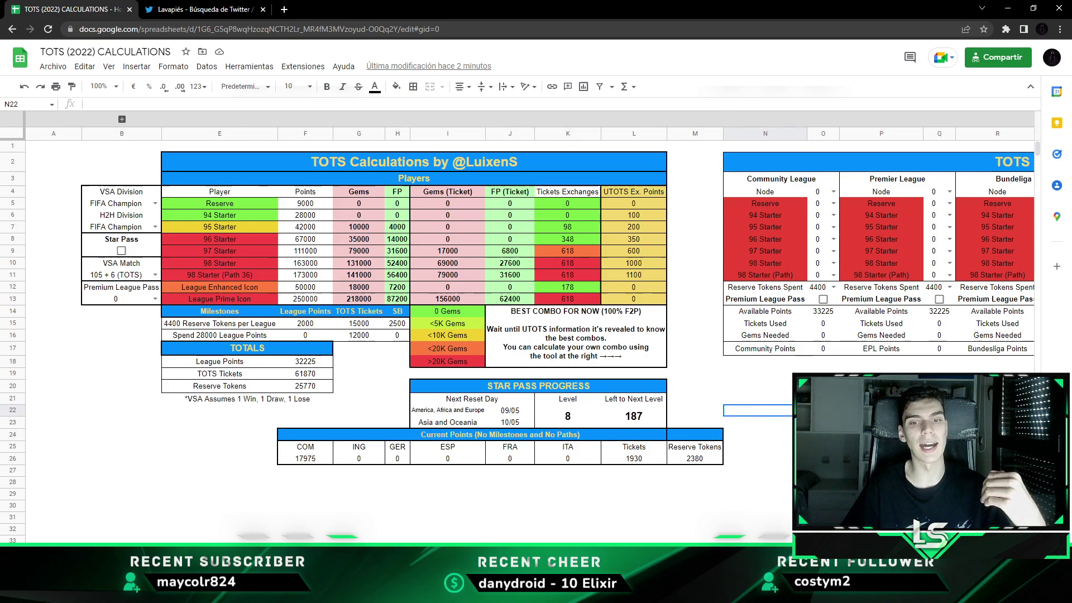
pyautogui.click(303, 435)
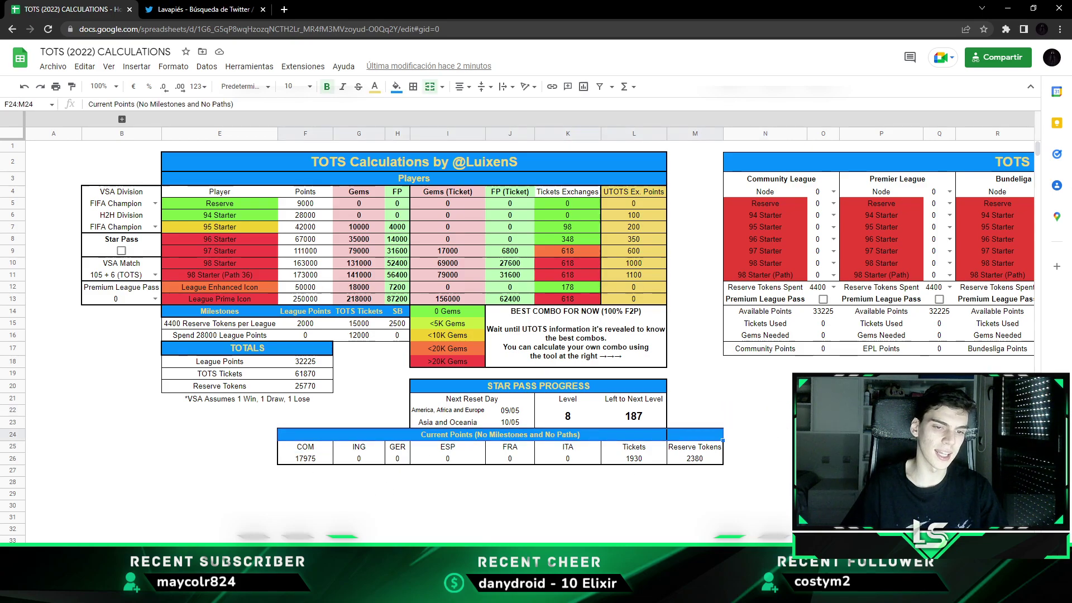
pyautogui.click(824, 410)
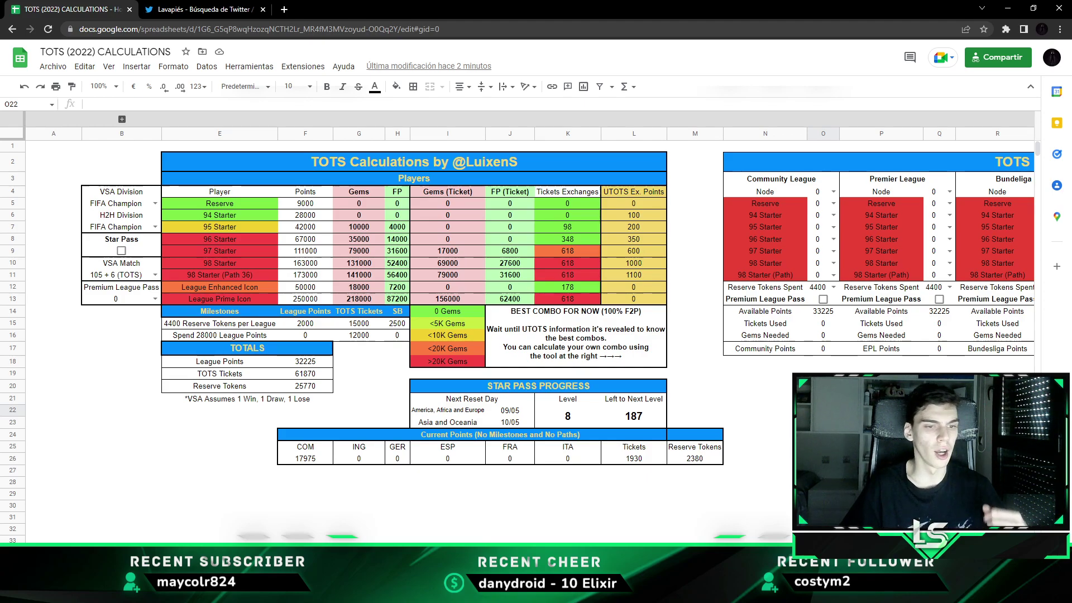
pyautogui.click(252, 471)
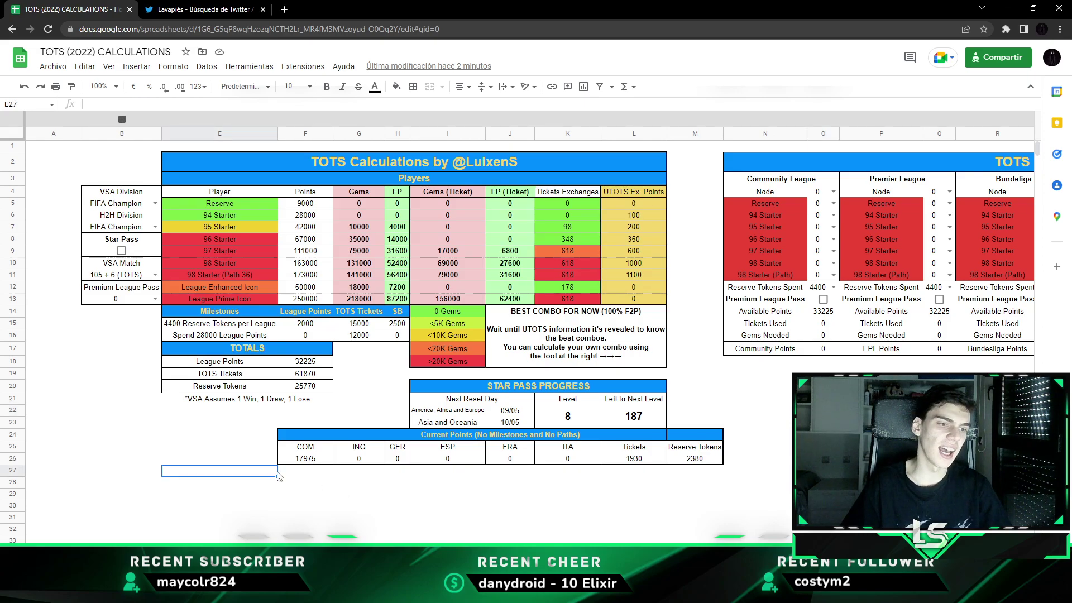
pyautogui.press('Right')
pyautogui.click(784, 435)
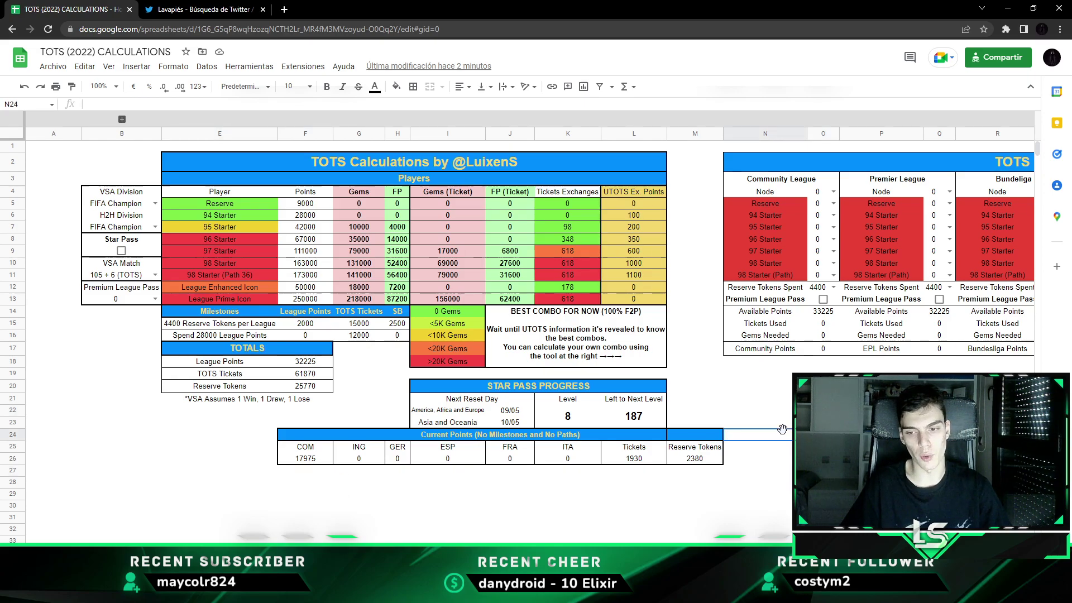
# - Inspect the current COM points 17975, Tickets 1930 and Reserve Tokens 2380 values
pyautogui.click(302, 459)
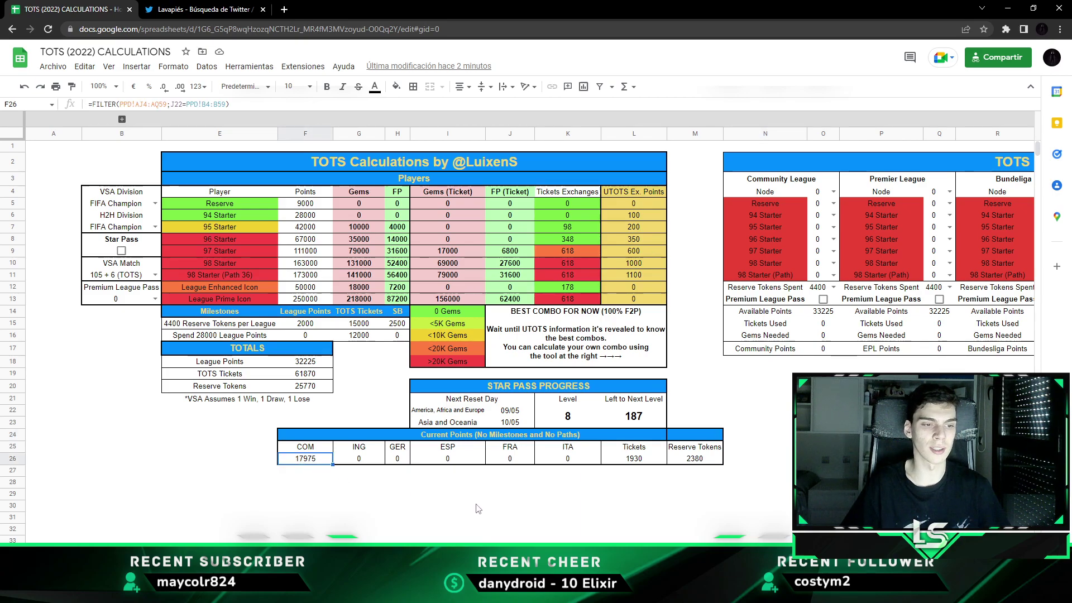
pyautogui.click(634, 461)
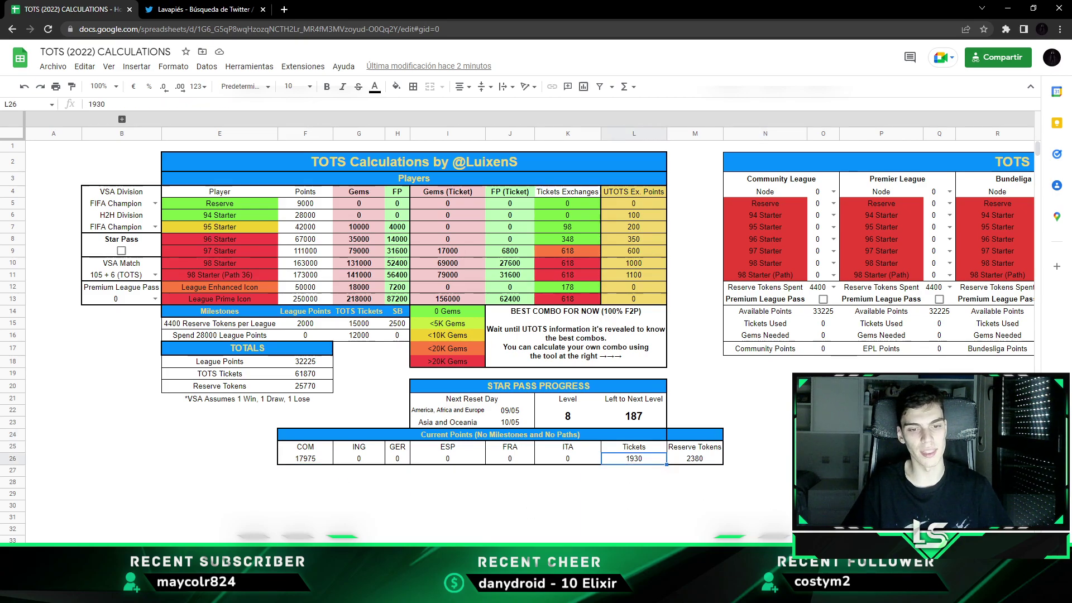
pyautogui.click(709, 462)
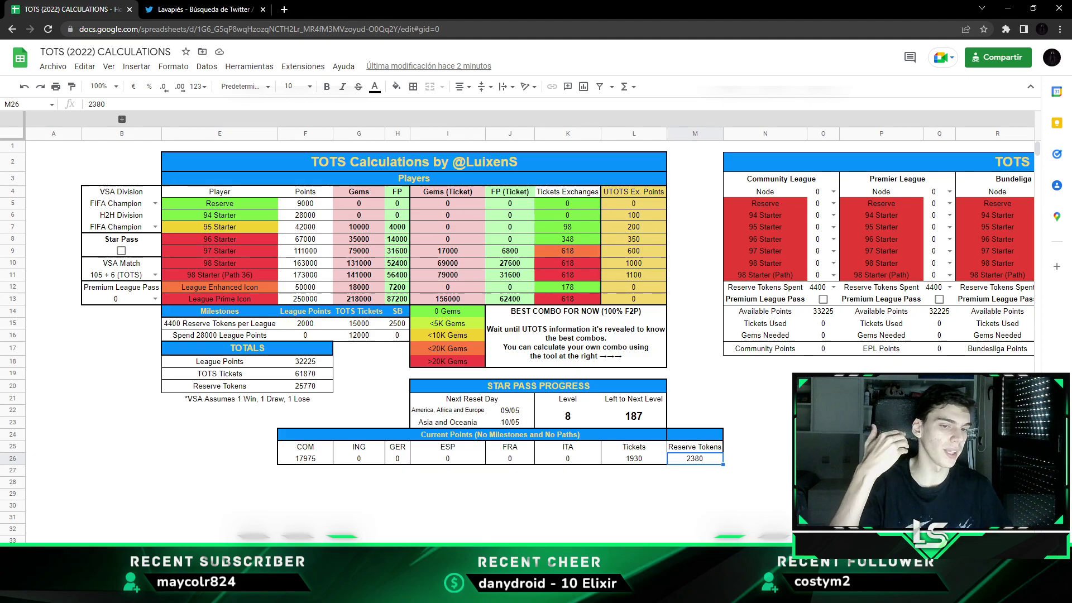
pyautogui.click(792, 443)
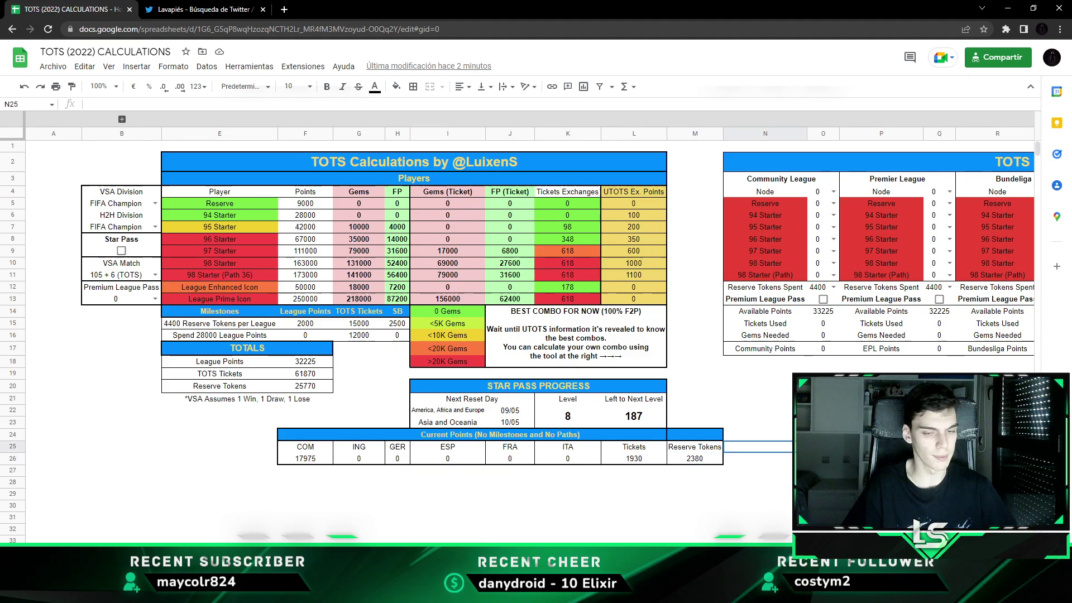
pyautogui.click(881, 423)
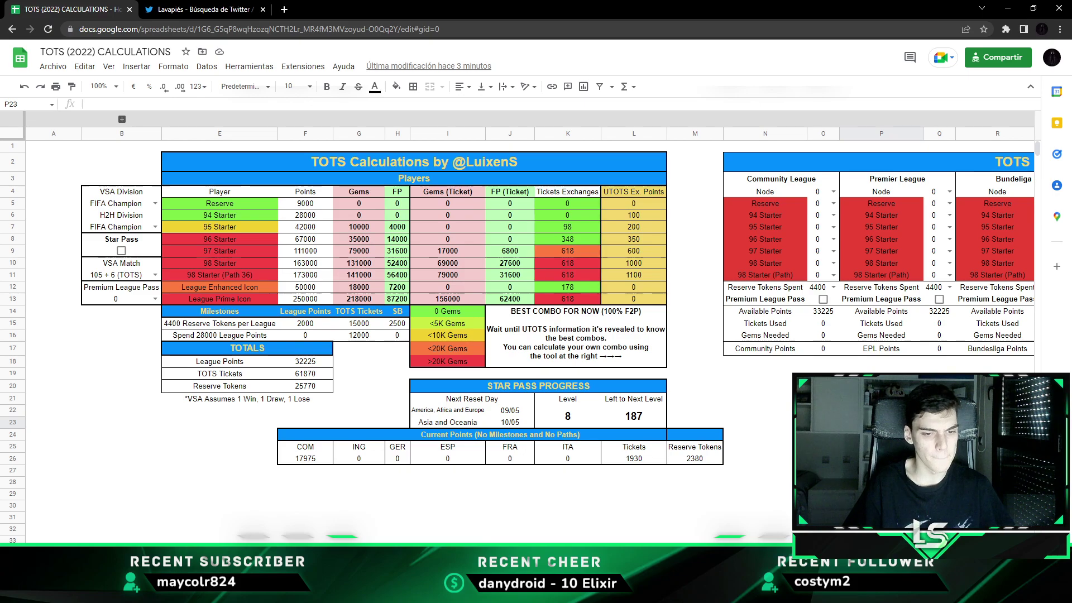
pyautogui.hscroll(5, 530, 290)
pyautogui.hscroll(1, 530, 290)
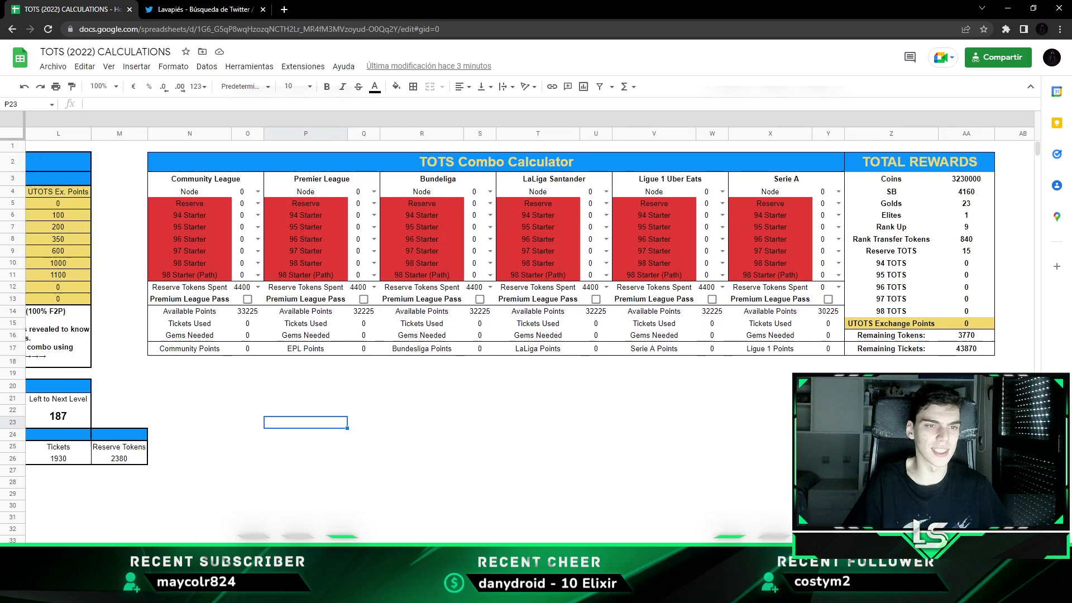
pyautogui.click(706, 447)
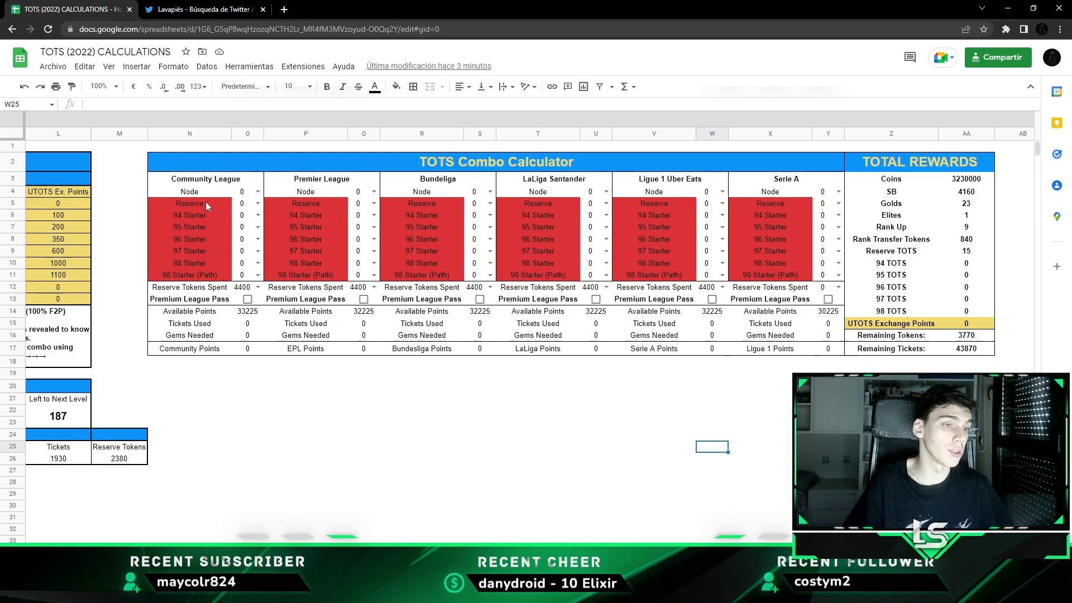
# - Point out the Community League Node, Reserve and 98 Starter (Path) rows in the TOTS Combo Calculator
pyautogui.click(192, 196)
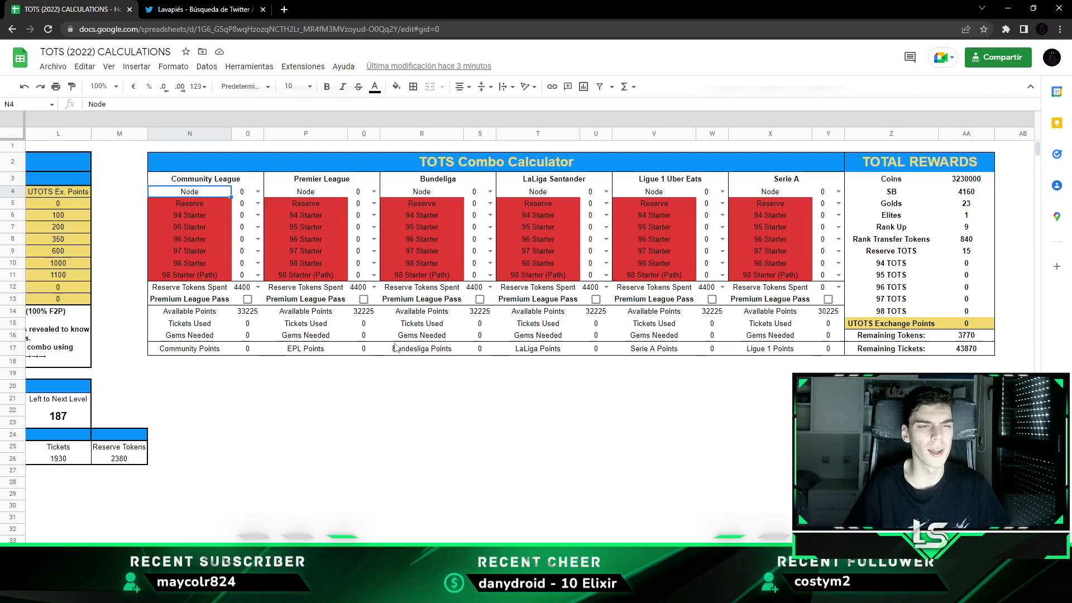
pyautogui.click(194, 206)
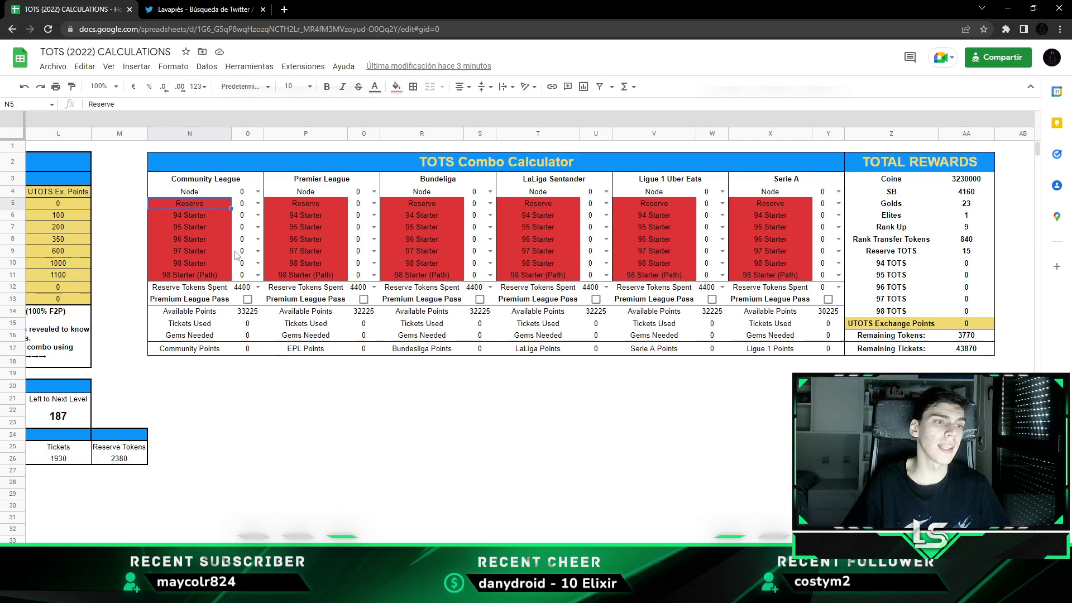
pyautogui.click(210, 214)
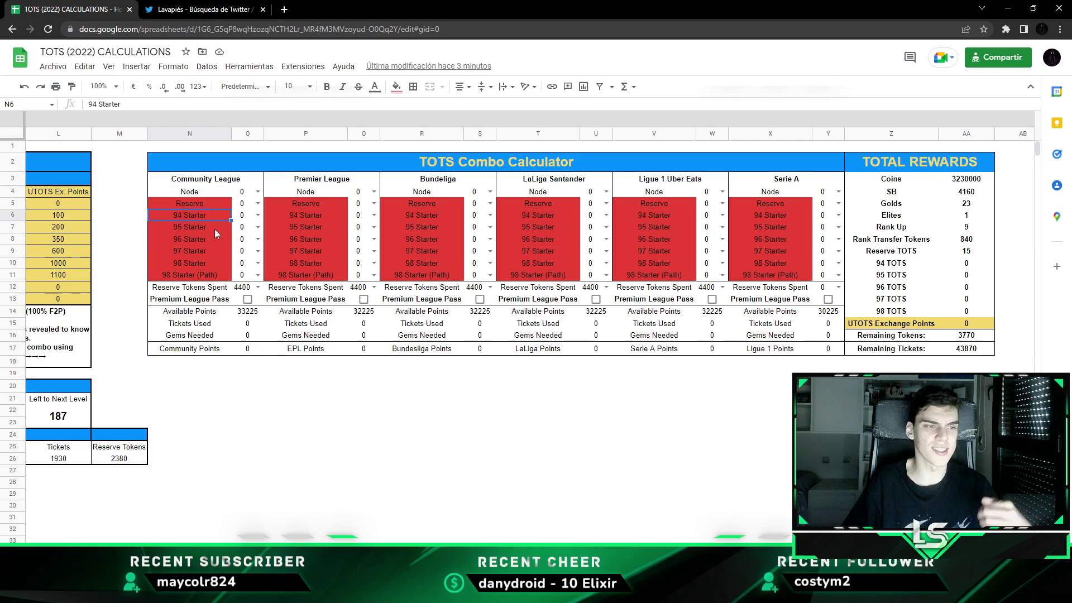
pyautogui.click(216, 276)
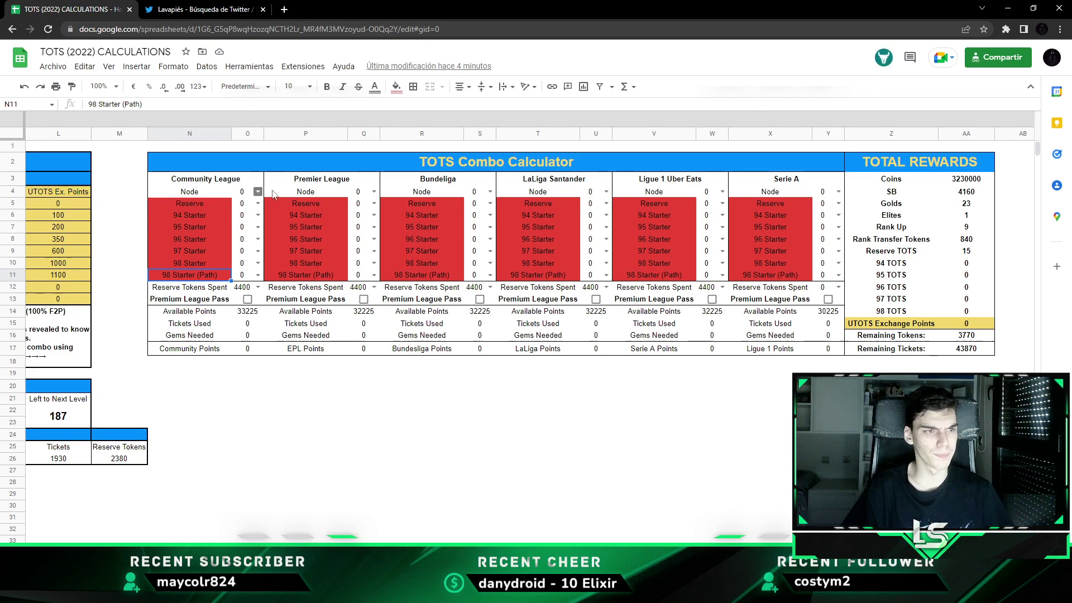
pyautogui.click(258, 193)
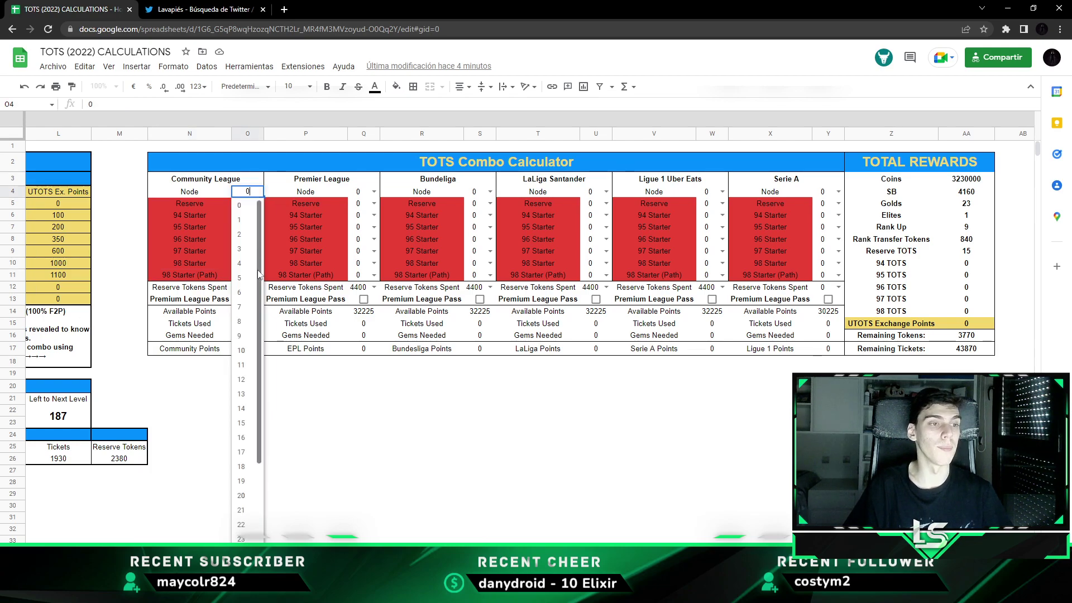
pyautogui.click(242, 306)
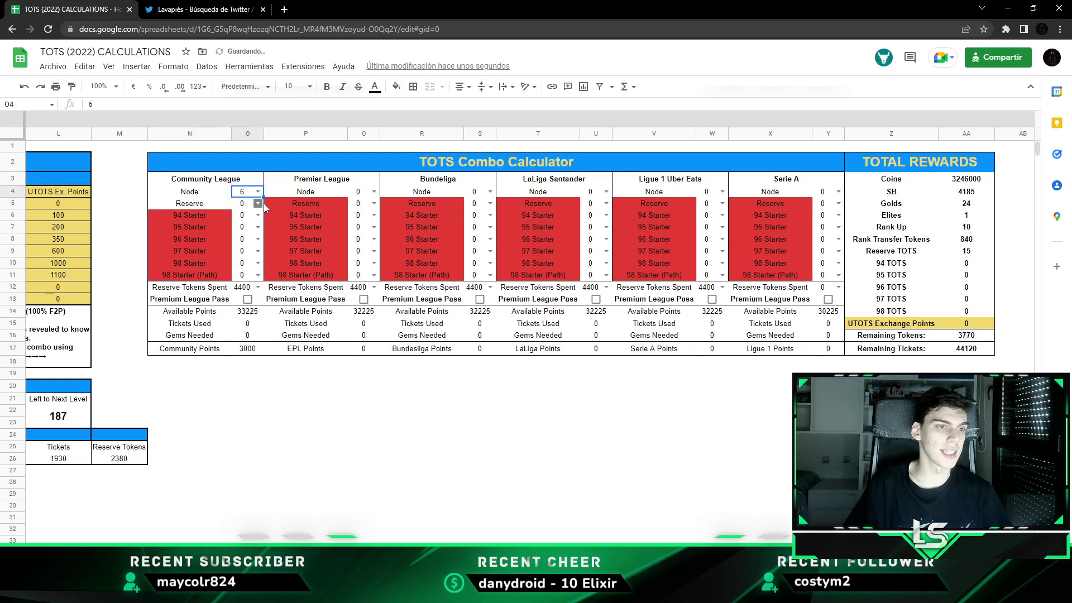
pyautogui.write('11')
pyautogui.press('Return')
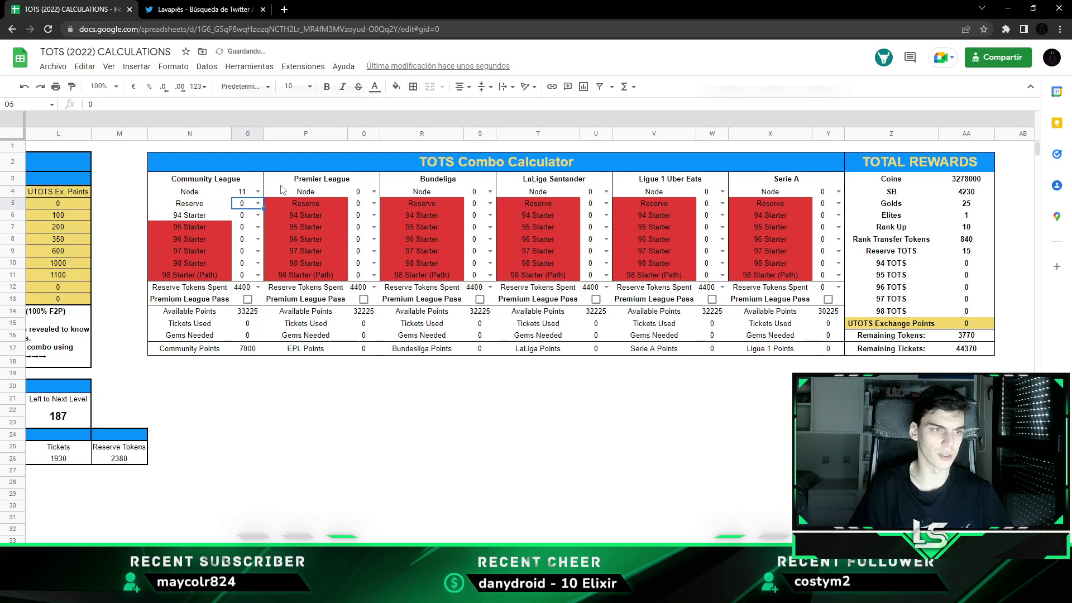
pyautogui.press('Up')
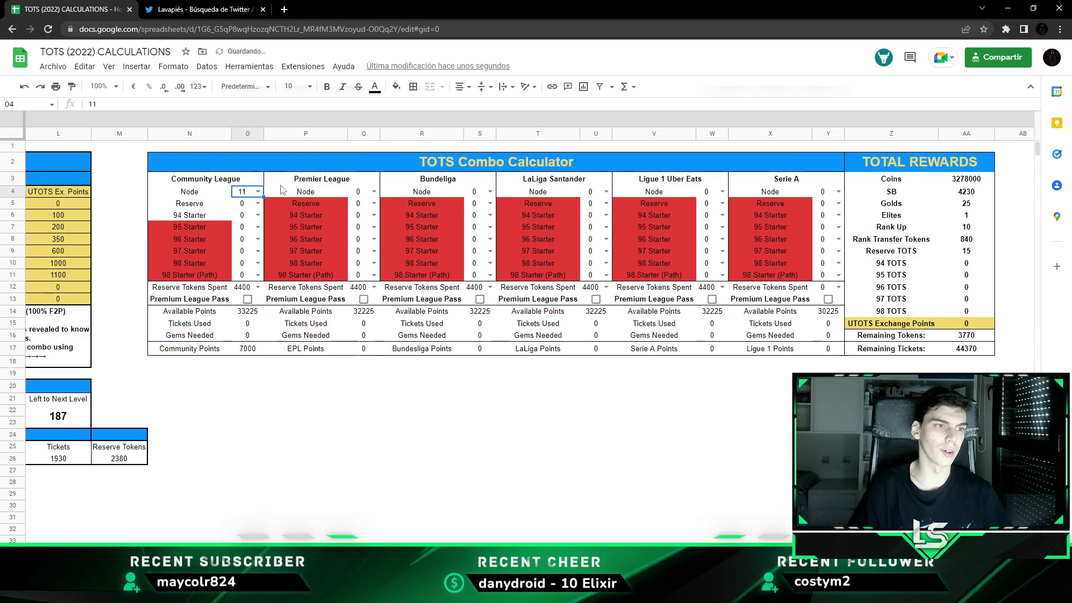
pyautogui.write('16')
pyautogui.press('Return')
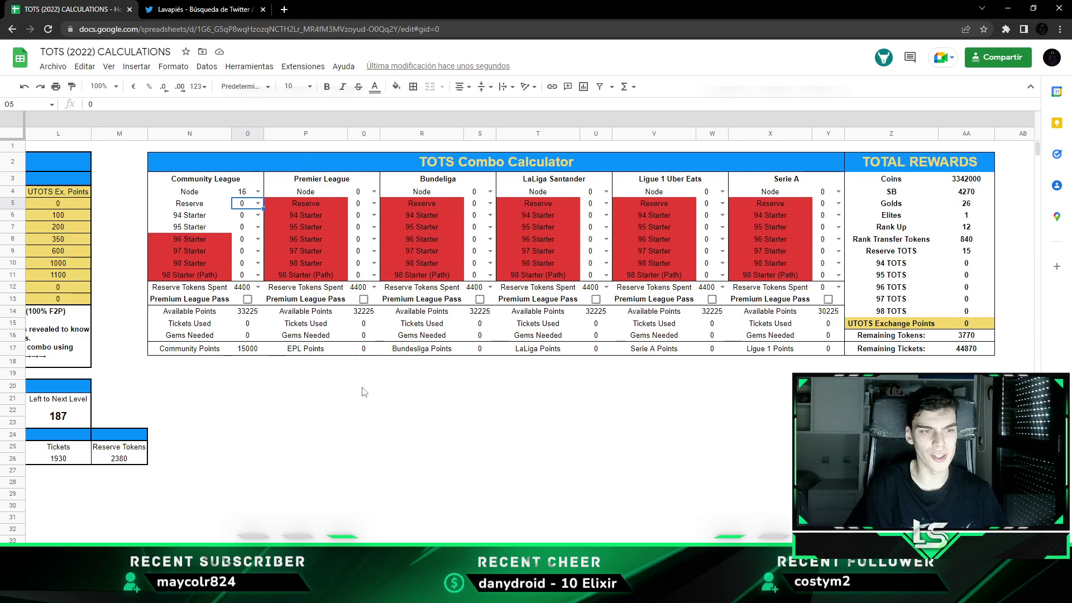
pyautogui.click(249, 192)
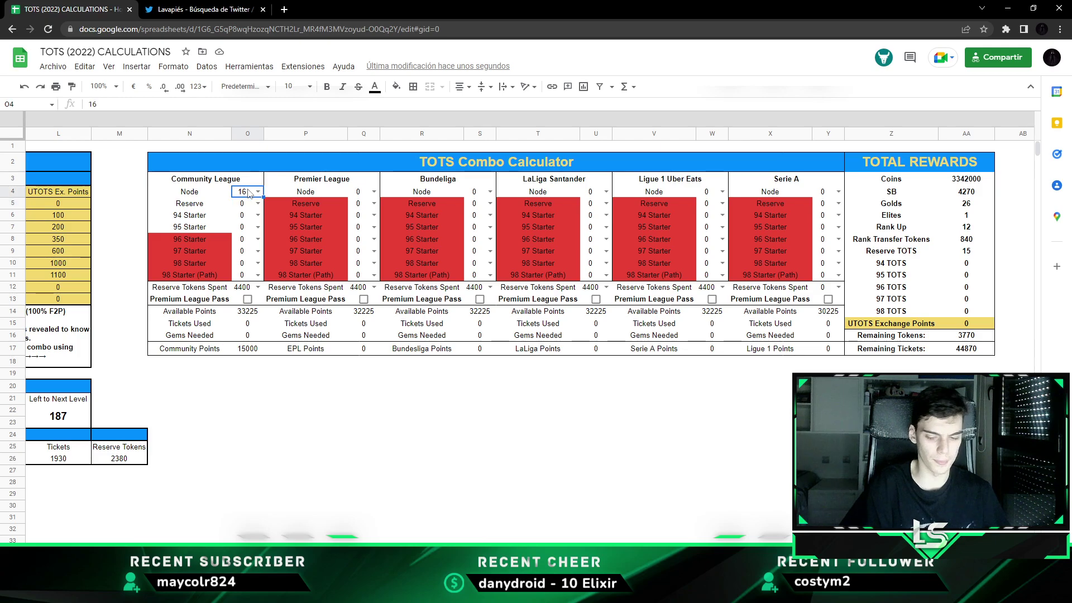
pyautogui.write('0')
pyautogui.press('Return')
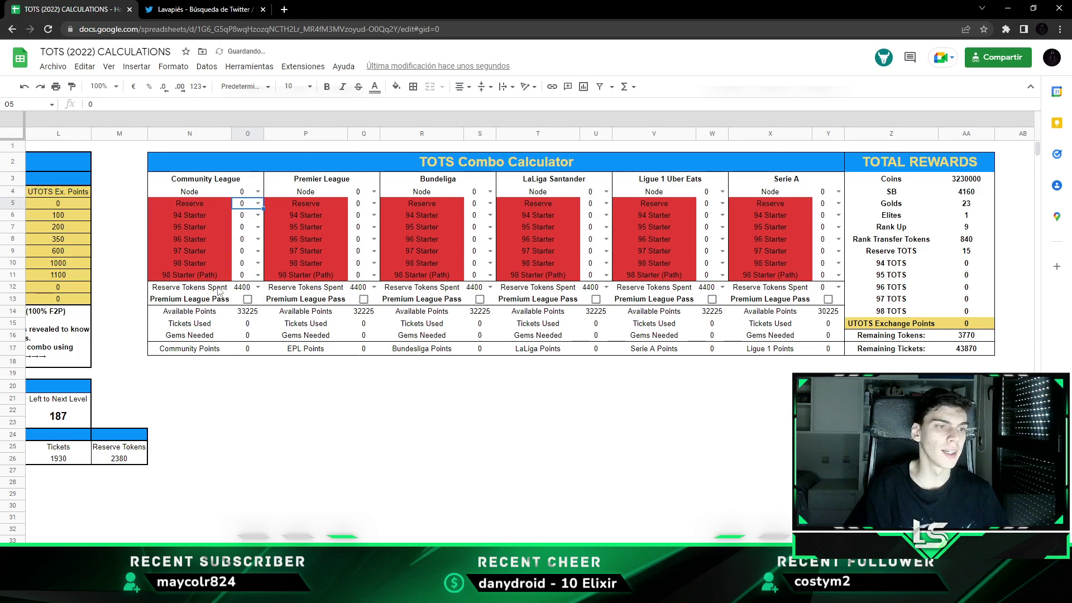
pyautogui.moveTo(182, 290); pyautogui.dragTo(637, 293)
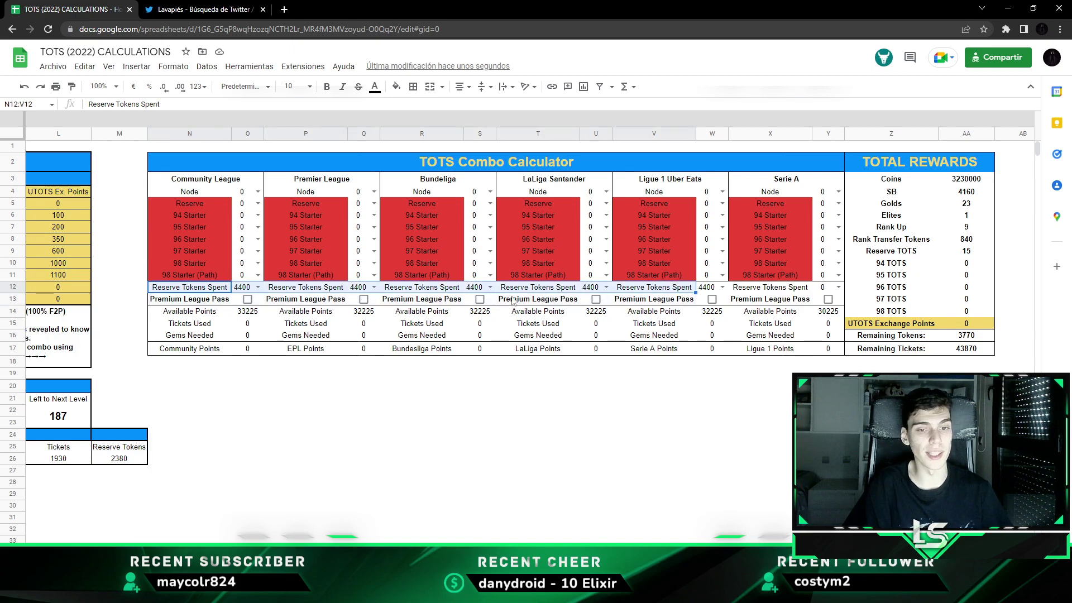
pyautogui.click(209, 304)
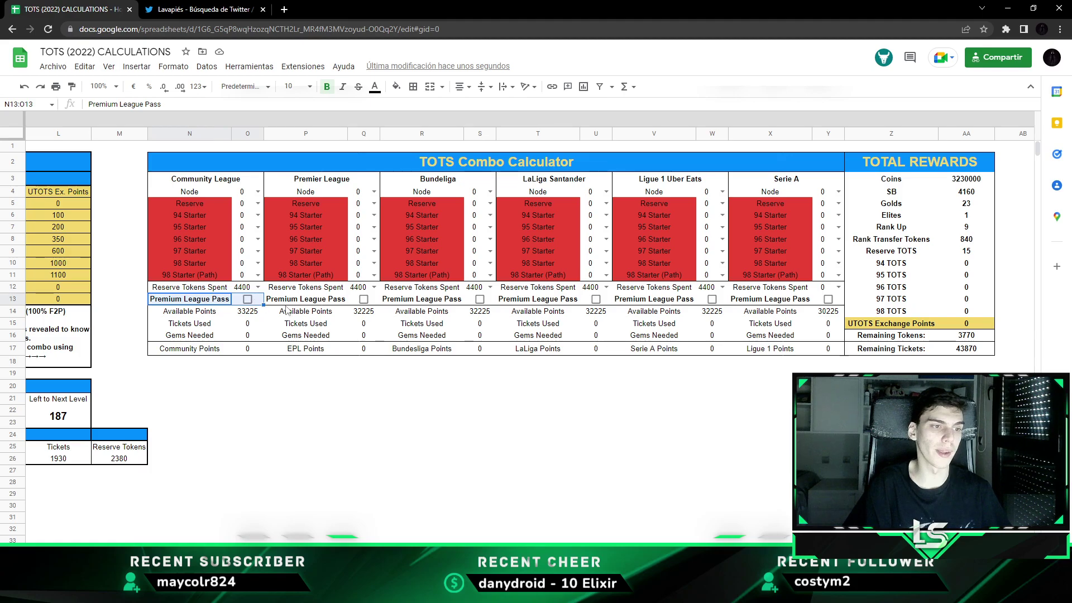
pyautogui.click(579, 495)
pyautogui.click(575, 421)
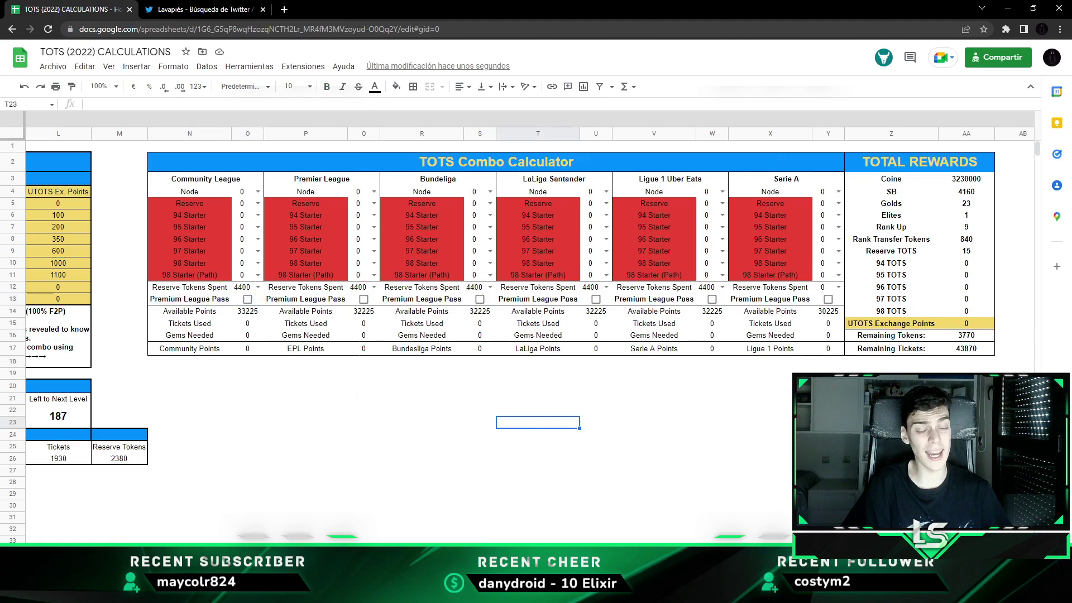
pyautogui.hscroll(-5, 288, 357)
pyautogui.hscroll(-3, 288, 356)
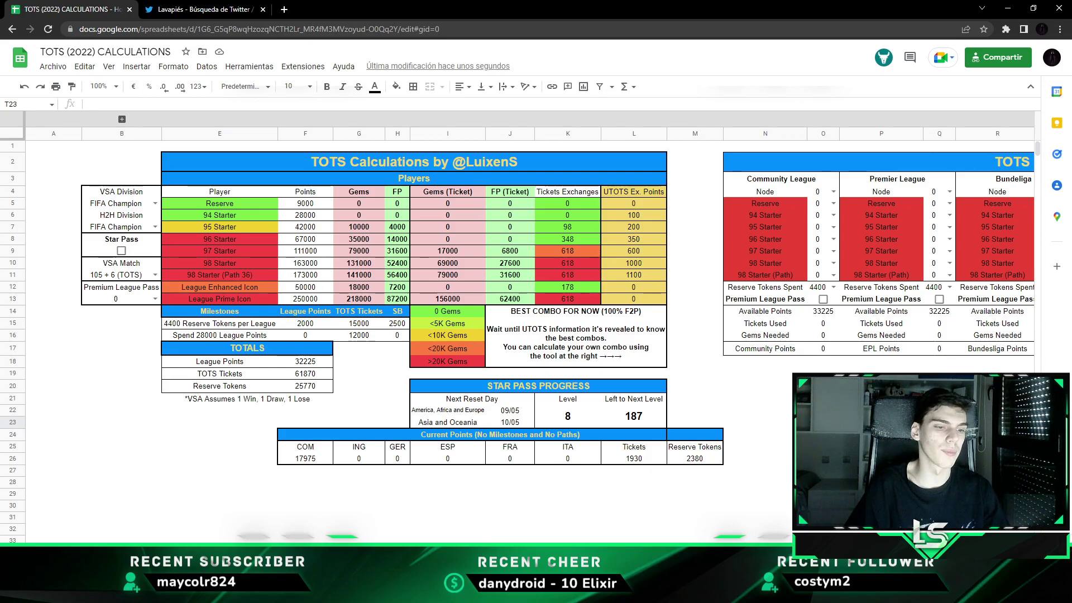
pyautogui.hscroll(5, 530, 297)
pyautogui.hscroll(1, 530, 297)
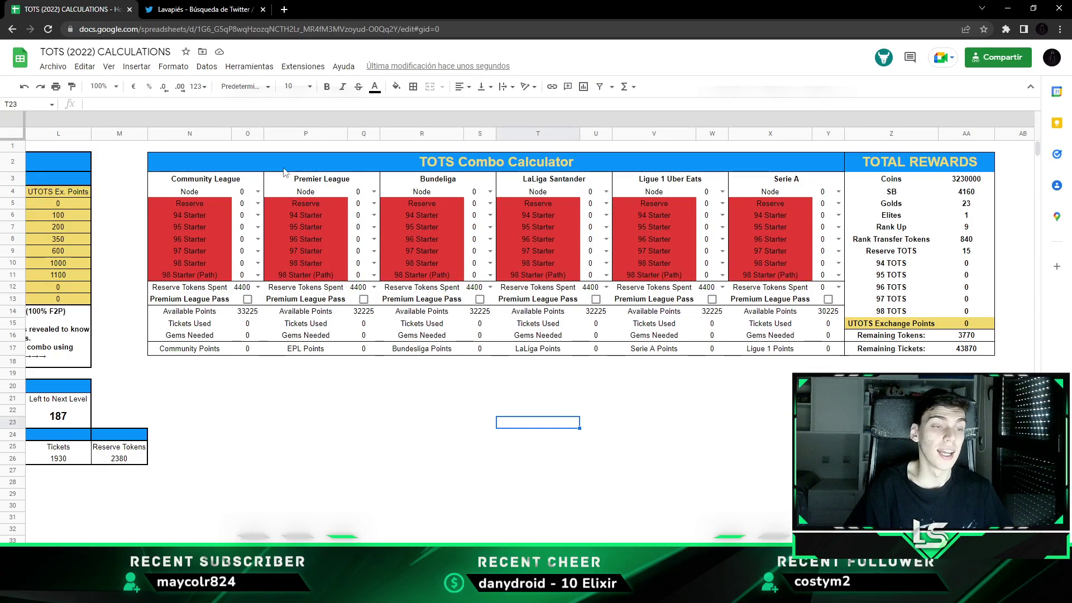
pyautogui.click(243, 193)
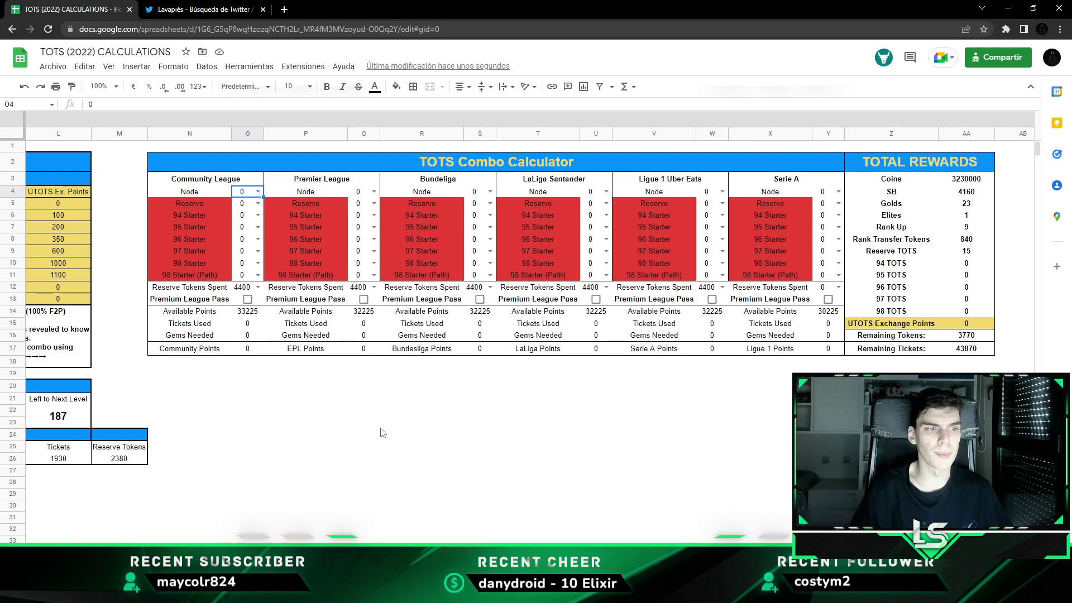
pyautogui.write('16')
# - Set the Node count to 16 for Community League, Premier League, Bundesliga, LaLiga, Ligue 1 and Serie A
pyautogui.press('Return')
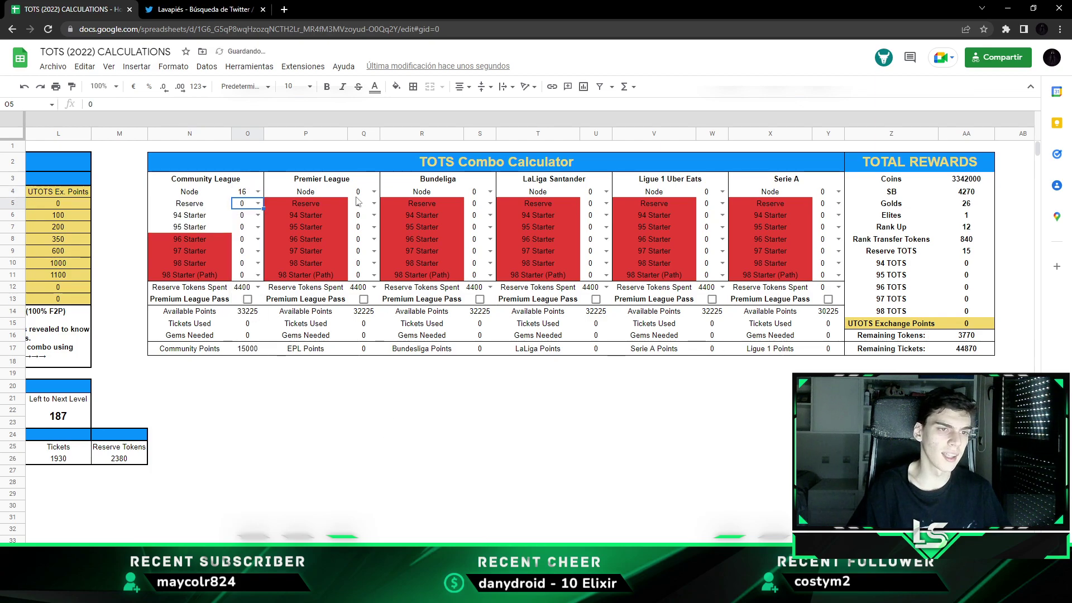
pyautogui.click(360, 192)
pyautogui.write('61')
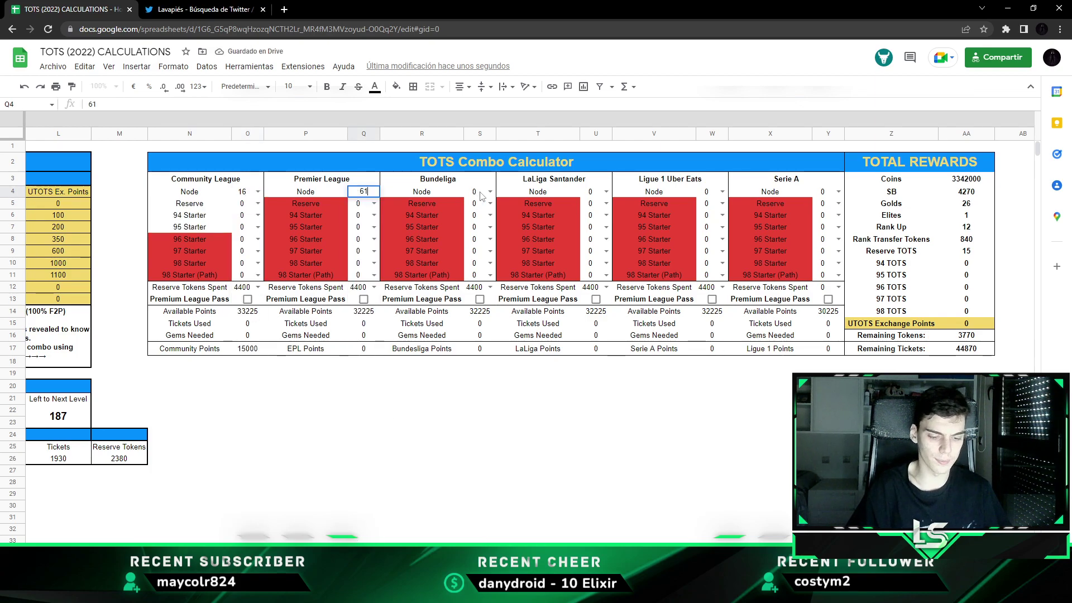
pyautogui.press('BackSpace')
pyautogui.press('BackSpace')
pyautogui.write('16')
pyautogui.click(481, 192)
pyautogui.write('16')
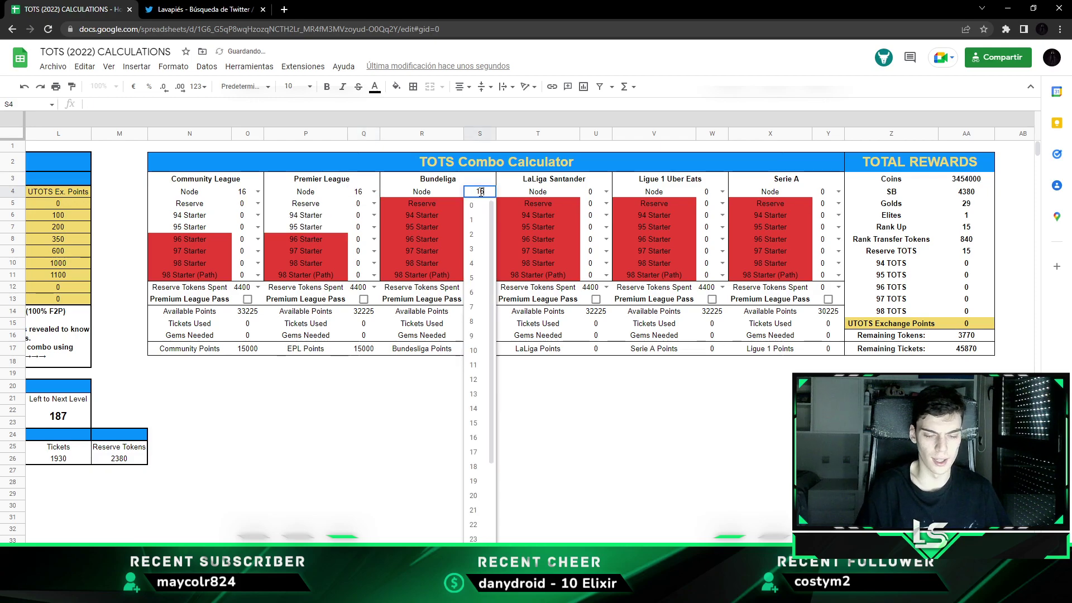
pyautogui.press('Return')
pyautogui.click(595, 192)
pyautogui.write('16')
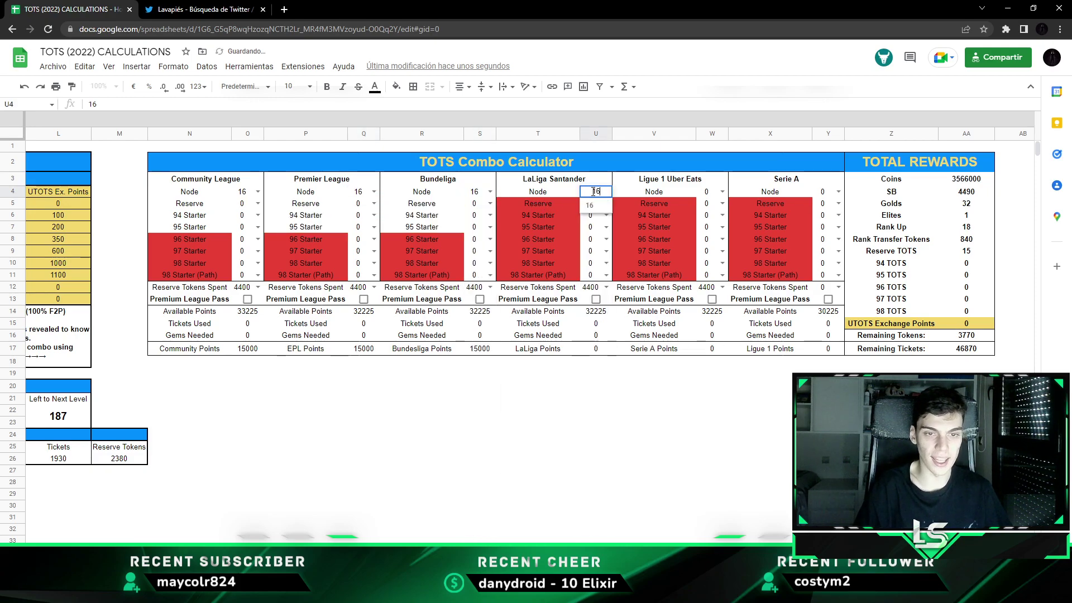
pyautogui.press('Return')
pyautogui.click(723, 192)
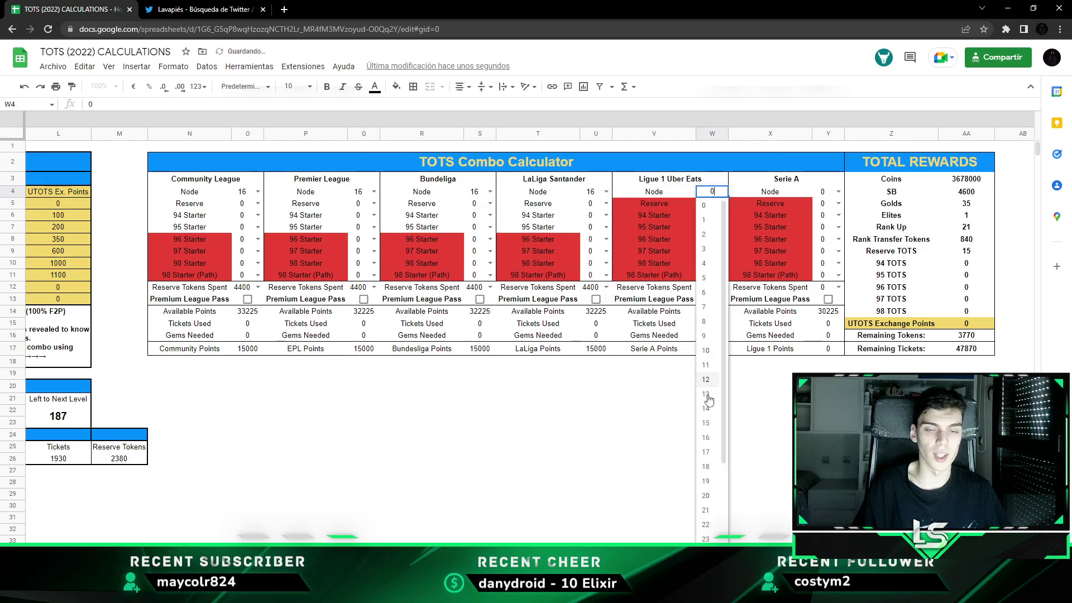
pyautogui.click(705, 437)
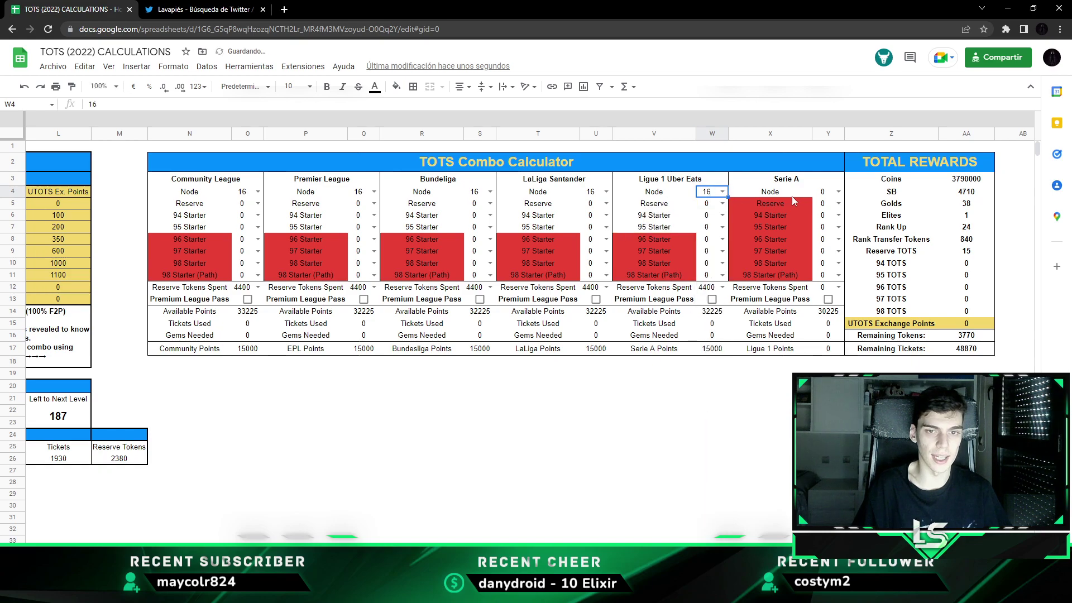
pyautogui.click(839, 192)
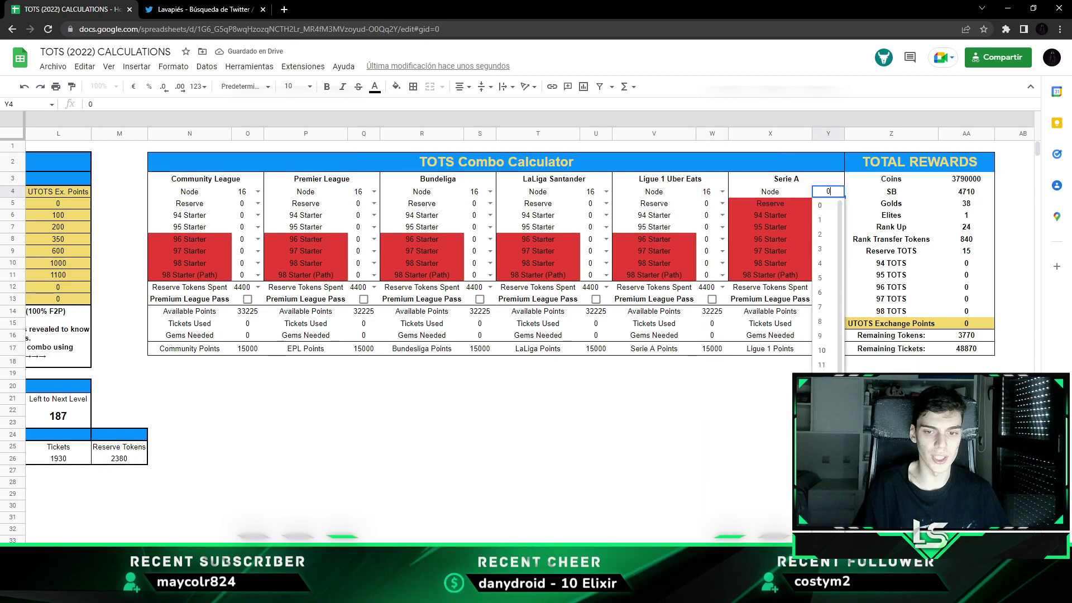
pyautogui.click(829, 436)
# - Give each of the six leagues one 95 Starter, totalling 7,262,000 coins
pyautogui.click(247, 227)
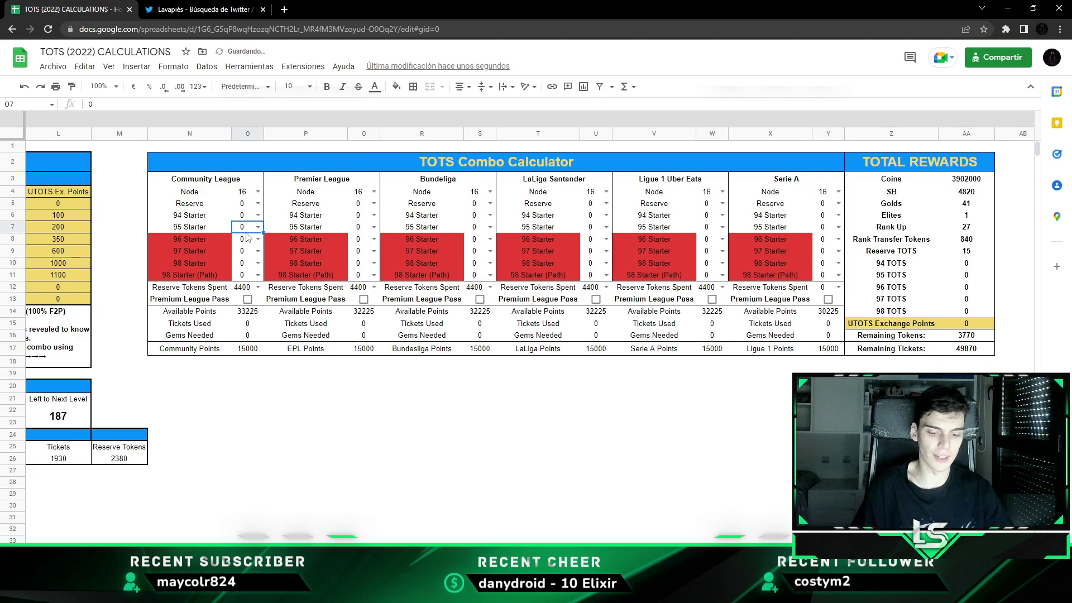
pyautogui.write('1')
pyautogui.press('Tab')
pyautogui.press('Tab')
pyautogui.write('1')
pyautogui.press('Tab')
pyautogui.press('Tab')
pyautogui.write('1')
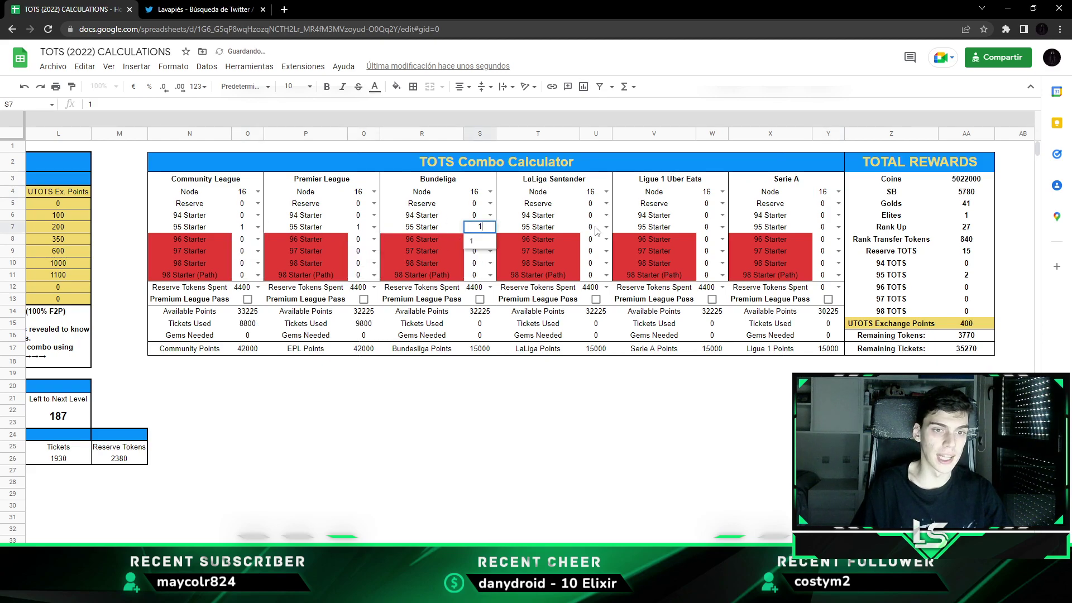
pyautogui.press('Tab')
pyautogui.press('Tab')
pyautogui.write('1')
pyautogui.press('Tab')
pyautogui.press('Tab')
pyautogui.write('1')
pyautogui.press('Tab')
pyautogui.press('Tab')
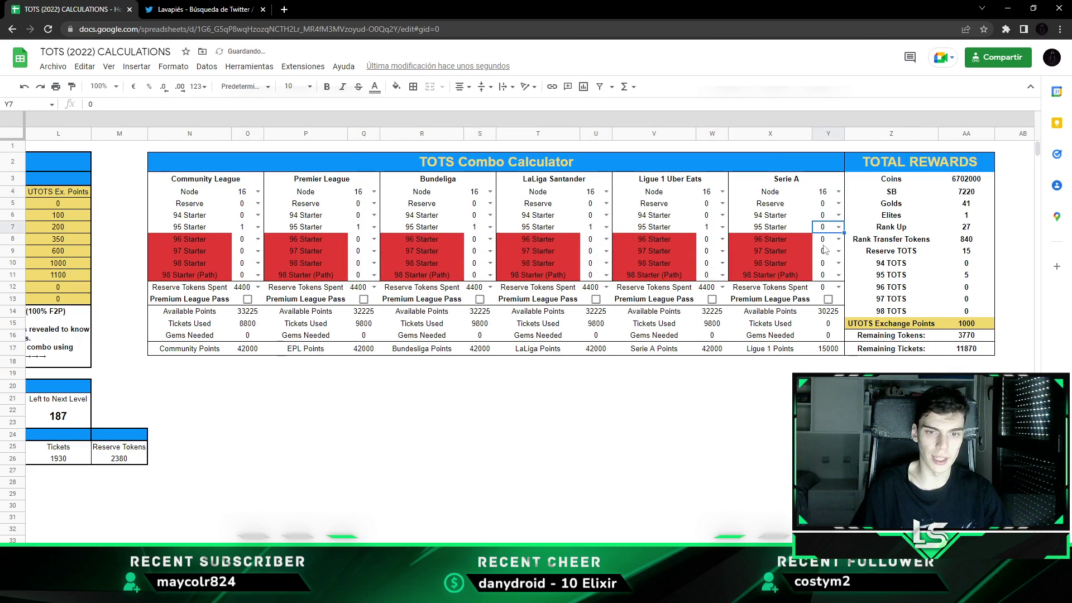
pyautogui.write('1')
pyautogui.click(827, 373)
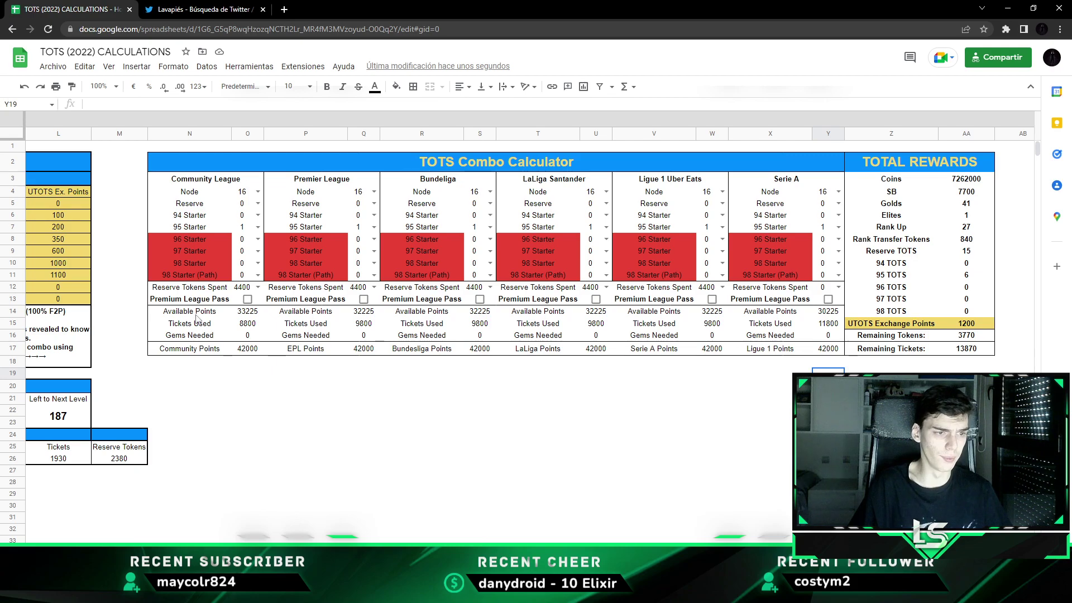
pyautogui.moveTo(196, 315); pyautogui.dragTo(771, 315)
pyautogui.click(770, 361)
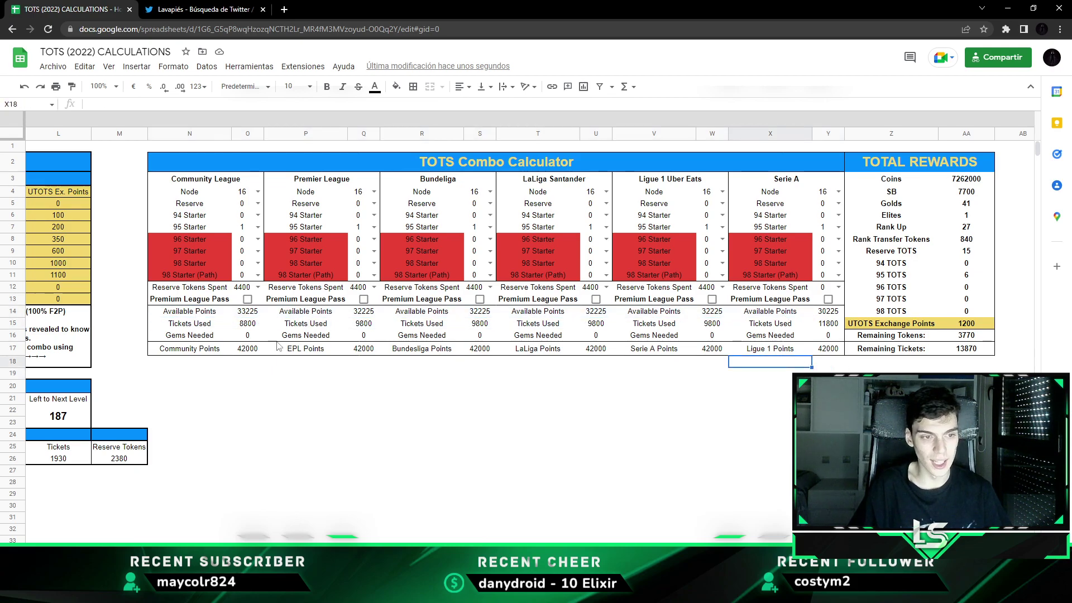
pyautogui.moveTo(200, 327)
pyautogui.mouseDown()
pyautogui.moveTo(569, 325)
pyautogui.moveTo(653, 314)
pyautogui.mouseUp()
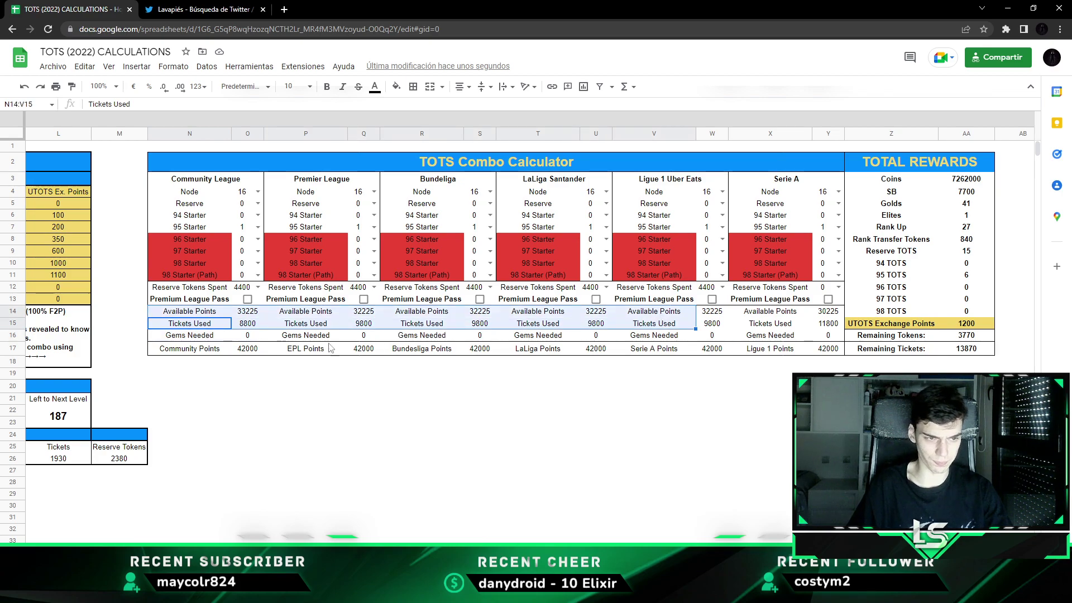
pyautogui.click(187, 353)
pyautogui.click(251, 351)
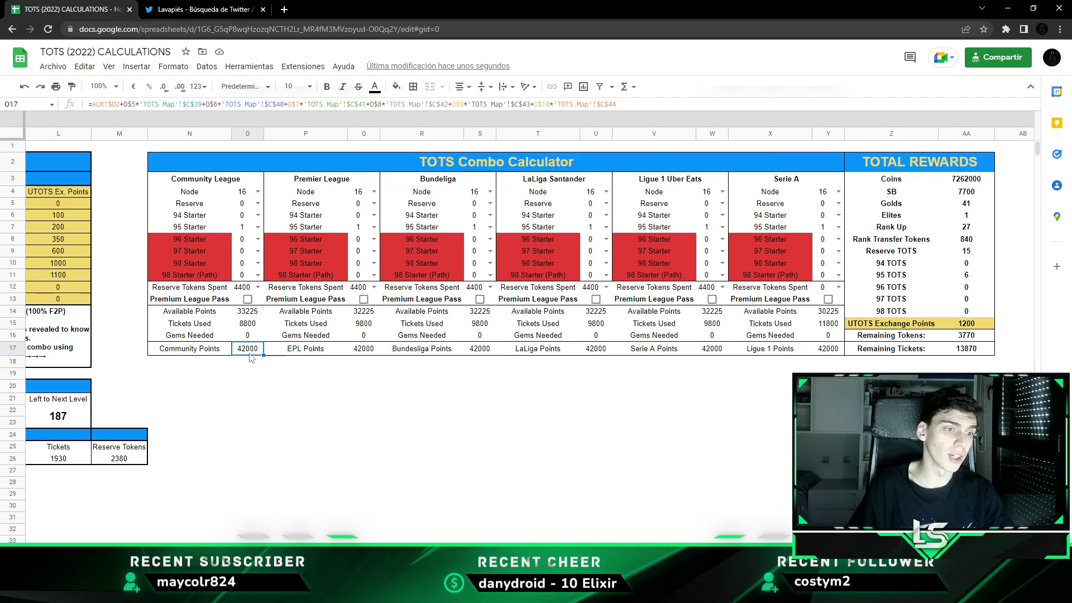
pyautogui.moveTo(247, 313); pyautogui.dragTo(248, 326)
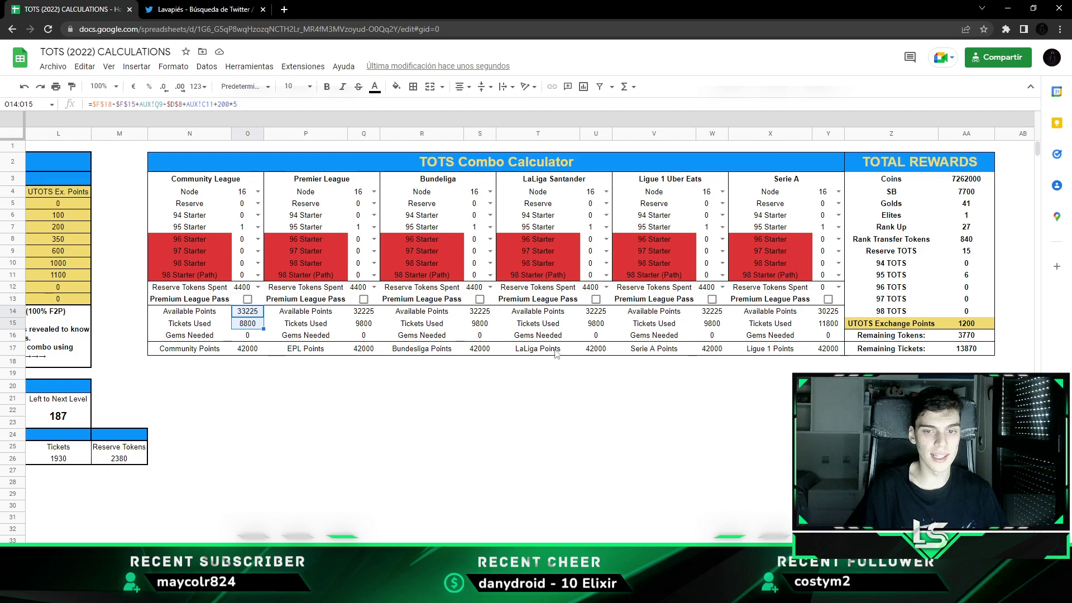
# - Set Serie A's Reserve Tokens Spent to 3400 and check the Remaining Tokens total
pyautogui.click(281, 400)
pyautogui.click(840, 287)
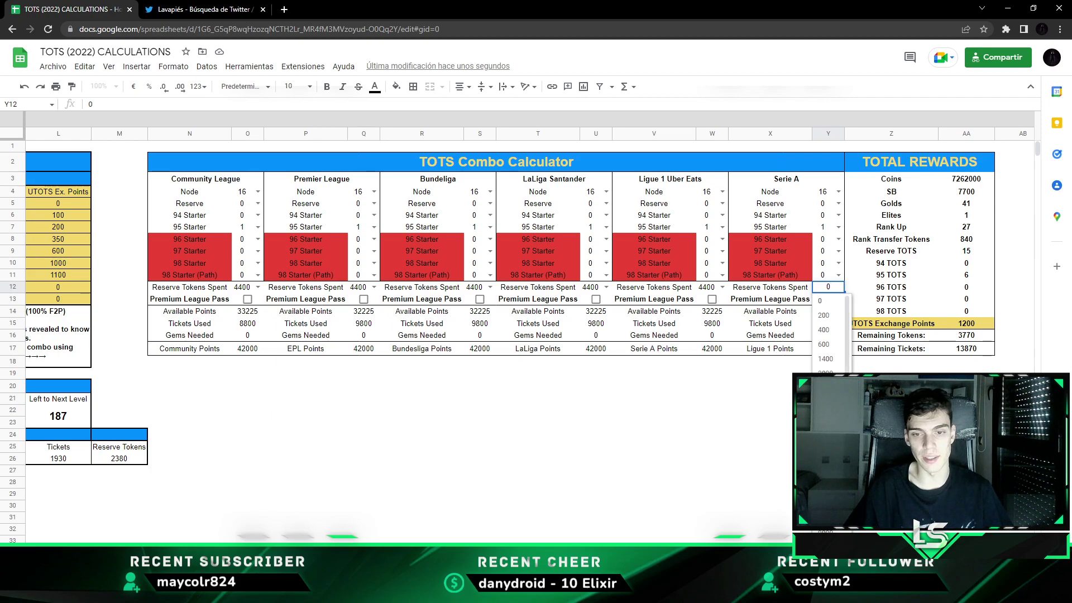
pyautogui.click(829, 386)
pyautogui.click(891, 335)
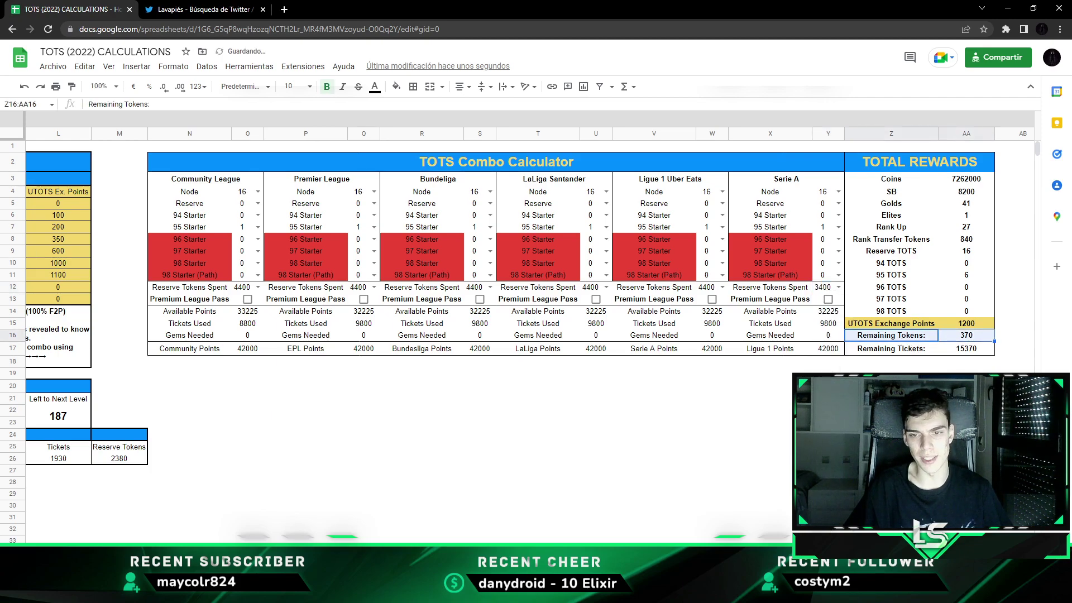
pyautogui.click(966, 387)
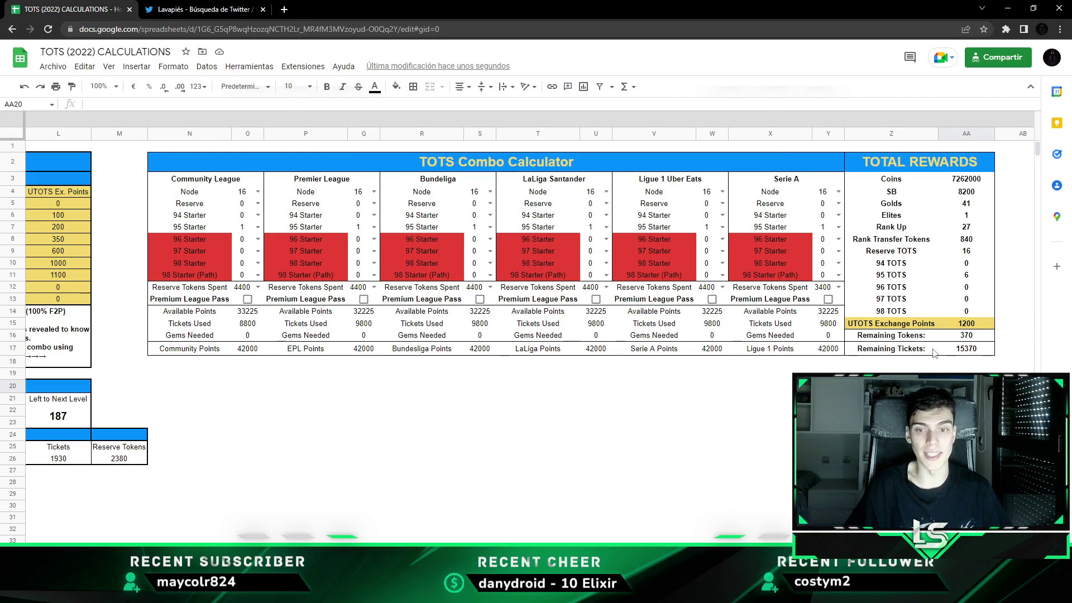
# - Check Remaining Tickets, then give Community League two 95 Starters, raising totals to 7,822,000 coins
pyautogui.click(891, 348)
pyautogui.click(892, 416)
pyautogui.click(257, 227)
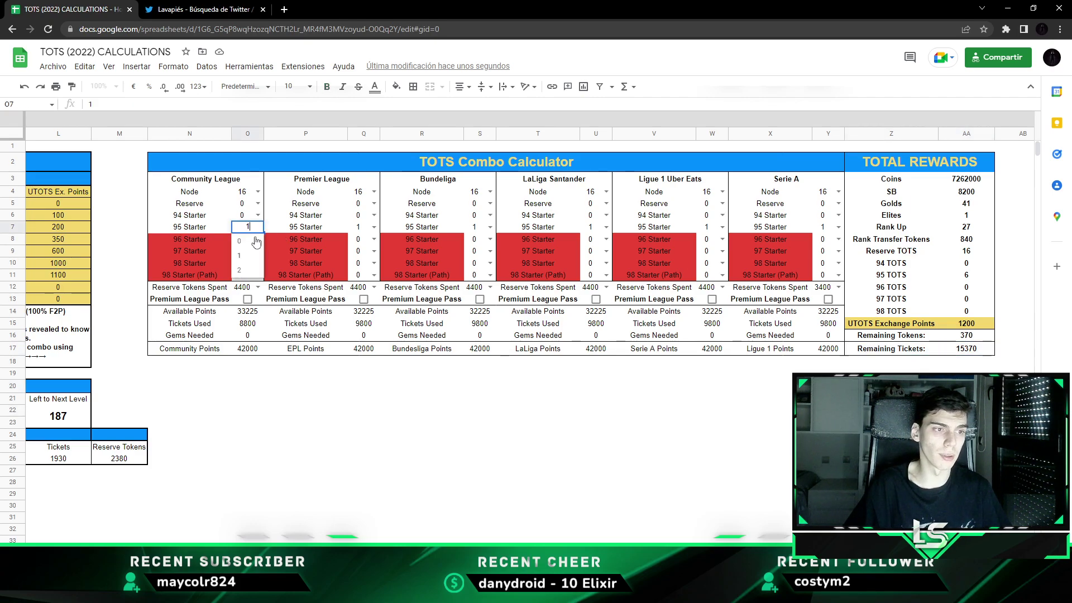
pyautogui.click(245, 266)
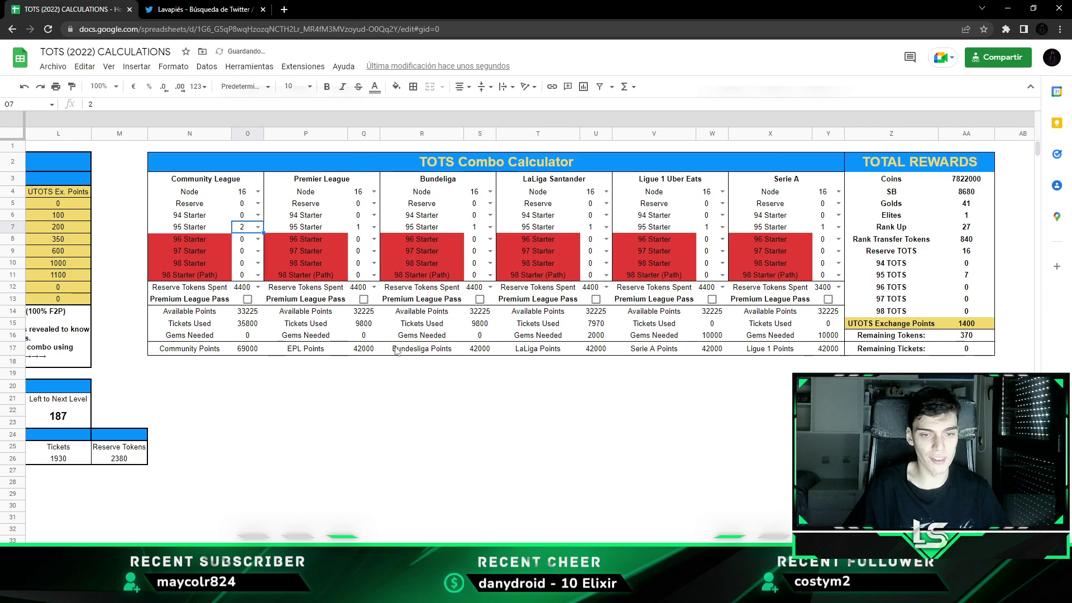
# - Review the Remaining Tokens and Gems Needed figures, then set Community League back to one 95 Starter
pyautogui.moveTo(868, 341); pyautogui.dragTo(824, 341)
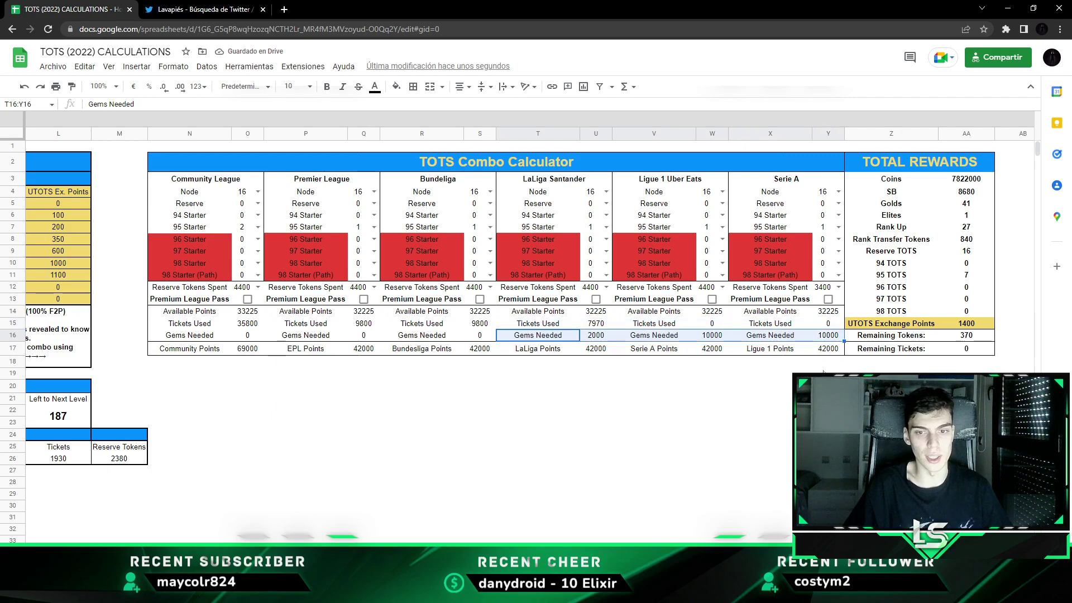
pyautogui.moveTo(618, 343); pyautogui.dragTo(827, 399)
pyautogui.click(256, 227)
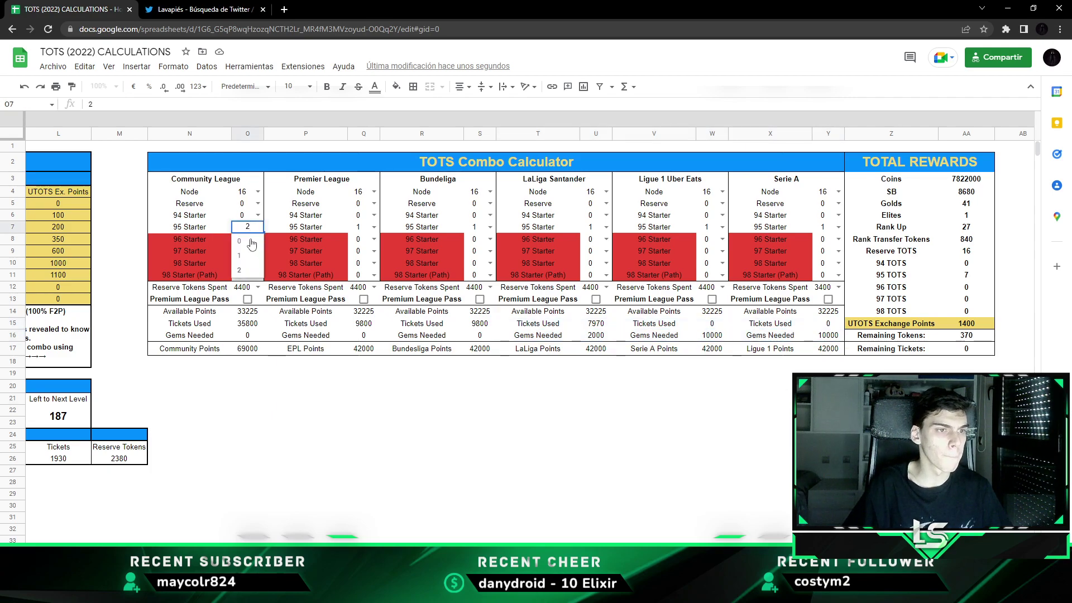
pyautogui.click(241, 256)
# - Try one Community League 94 Starter and undo it, then turn on Star Pass for 13,612,000 coins
pyautogui.click(257, 215)
pyautogui.click(240, 244)
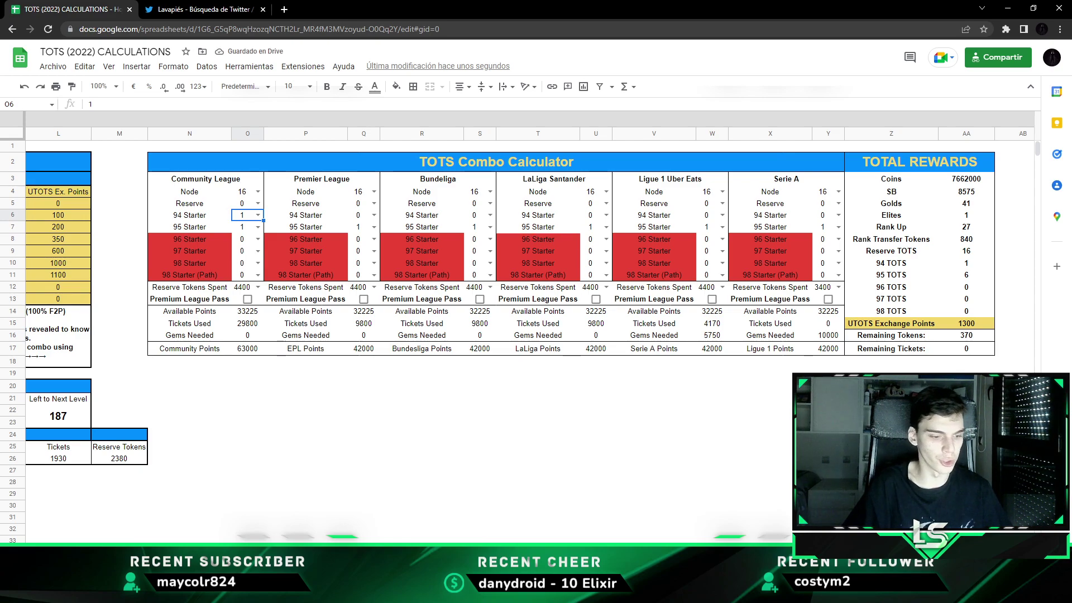
pyautogui.hotkey('ctrl', 'z')
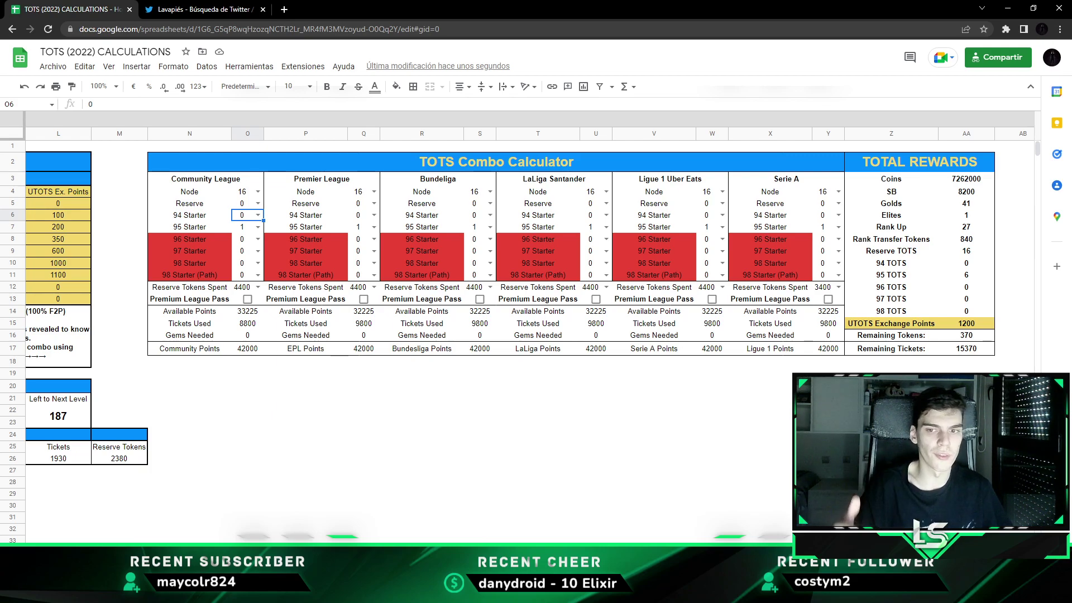
pyautogui.click(966, 322)
pyautogui.hscroll(-10, 122, 120)
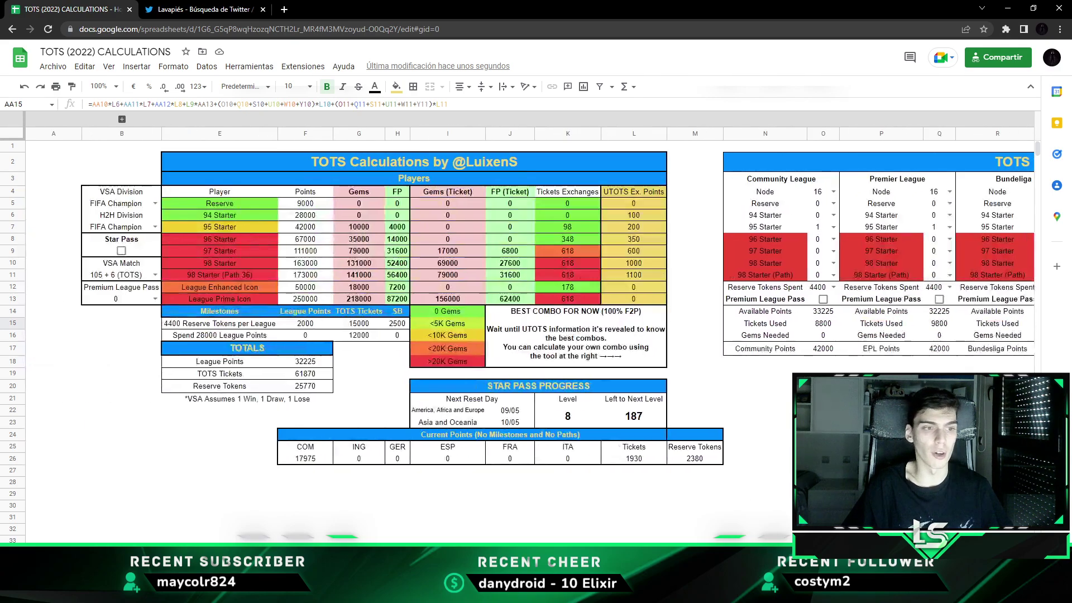
pyautogui.click(121, 251)
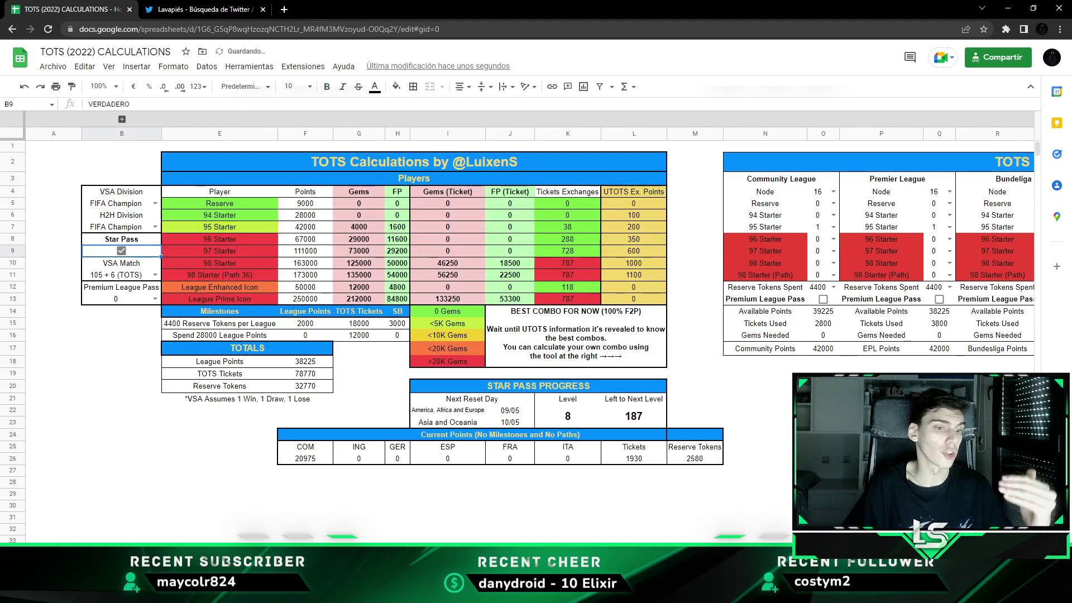
pyautogui.hscroll(10, 536, 318)
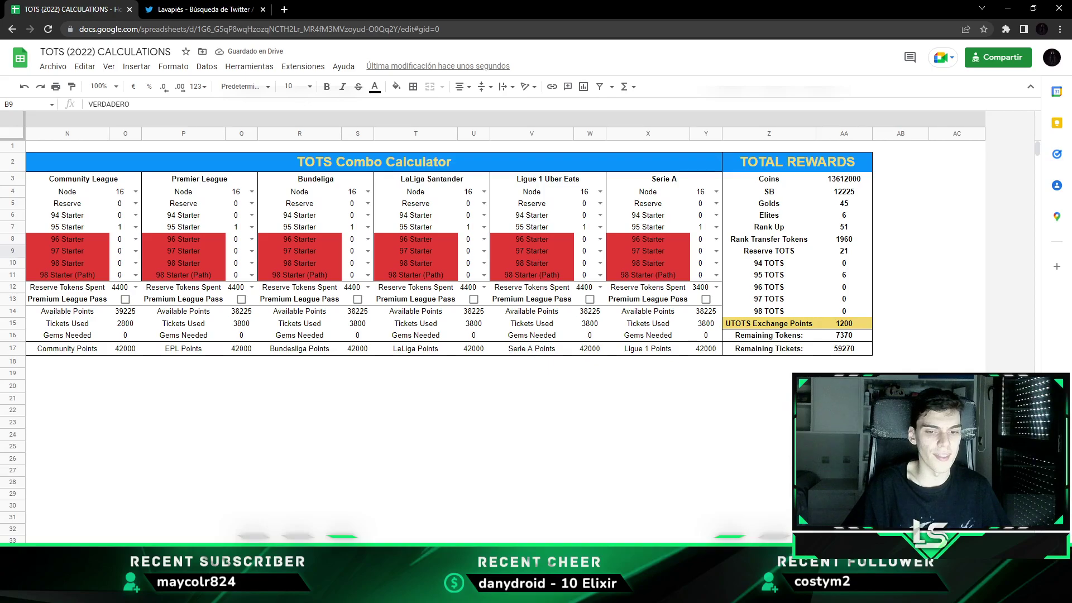
pyautogui.hscroll(-5, 536, 318)
# - Clear the 95 Starter count to 0 and set Node 21 for Community League, Premier League and Bundesliga
pyautogui.click(360, 192)
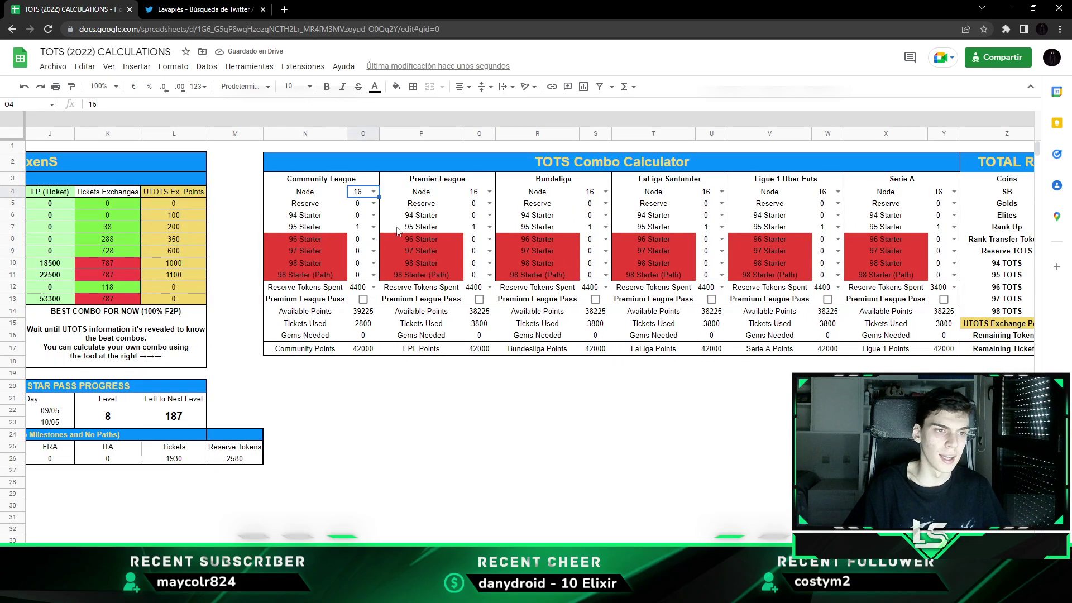
pyautogui.click(361, 227)
pyautogui.write('0')
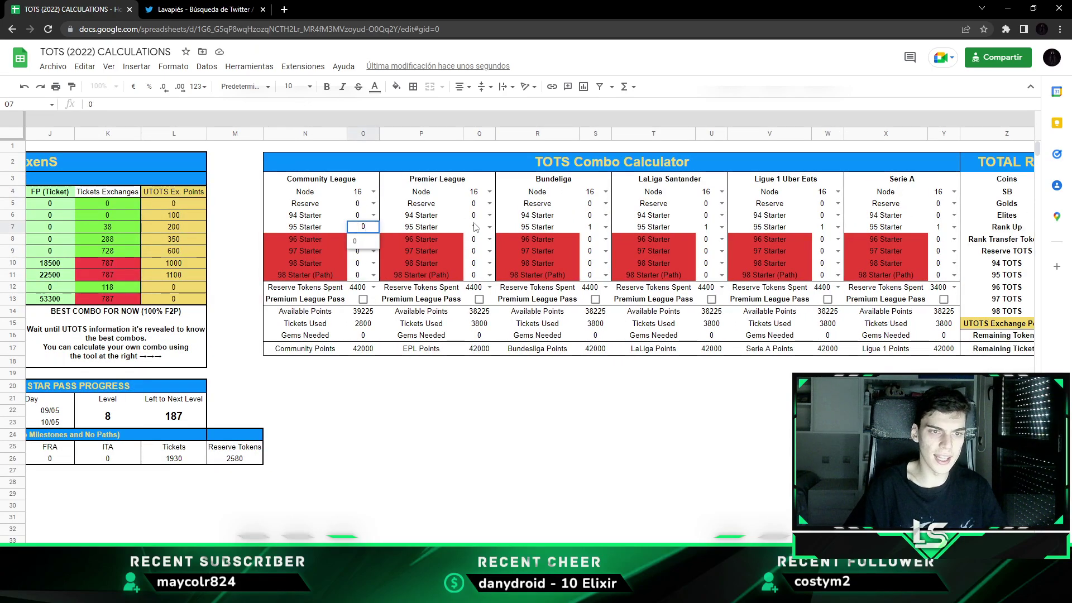
pyautogui.click(474, 227)
pyautogui.click(627, 238)
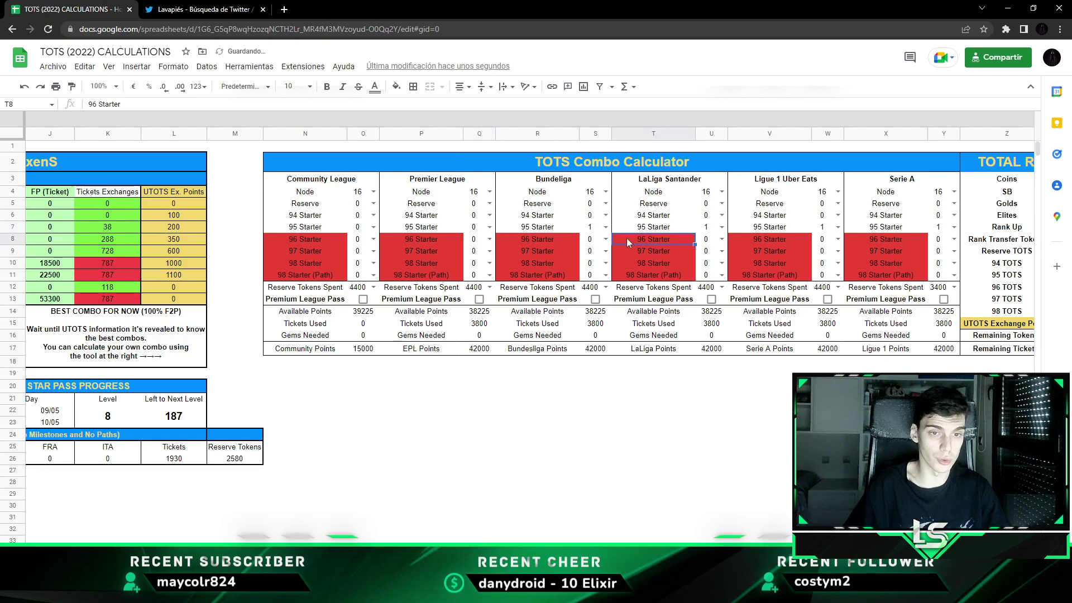
pyautogui.click(358, 195)
pyautogui.write('21')
pyautogui.click(478, 195)
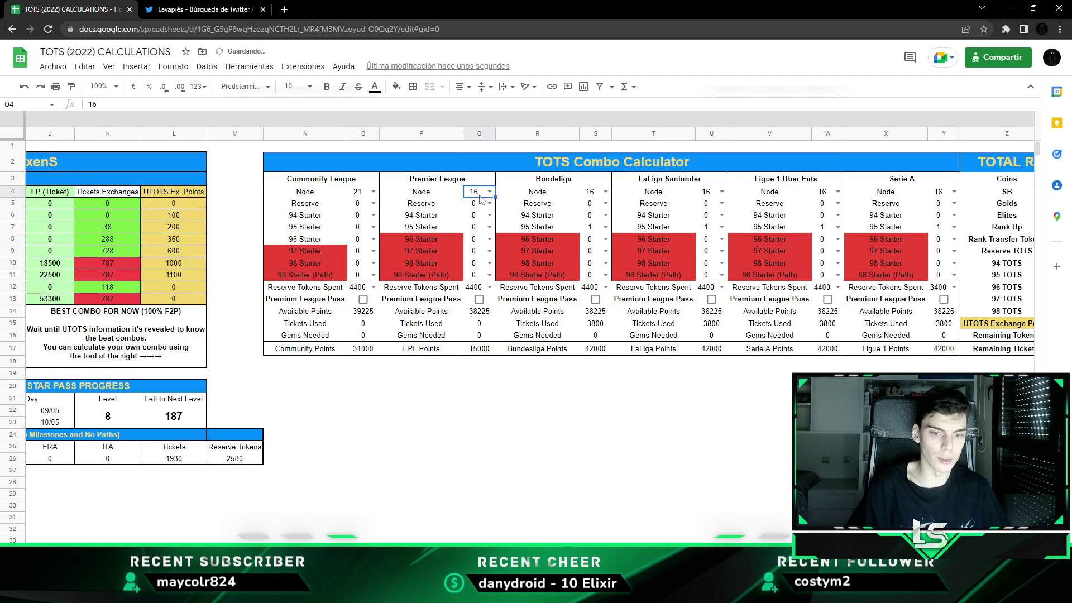
pyautogui.write('21')
pyautogui.click(593, 194)
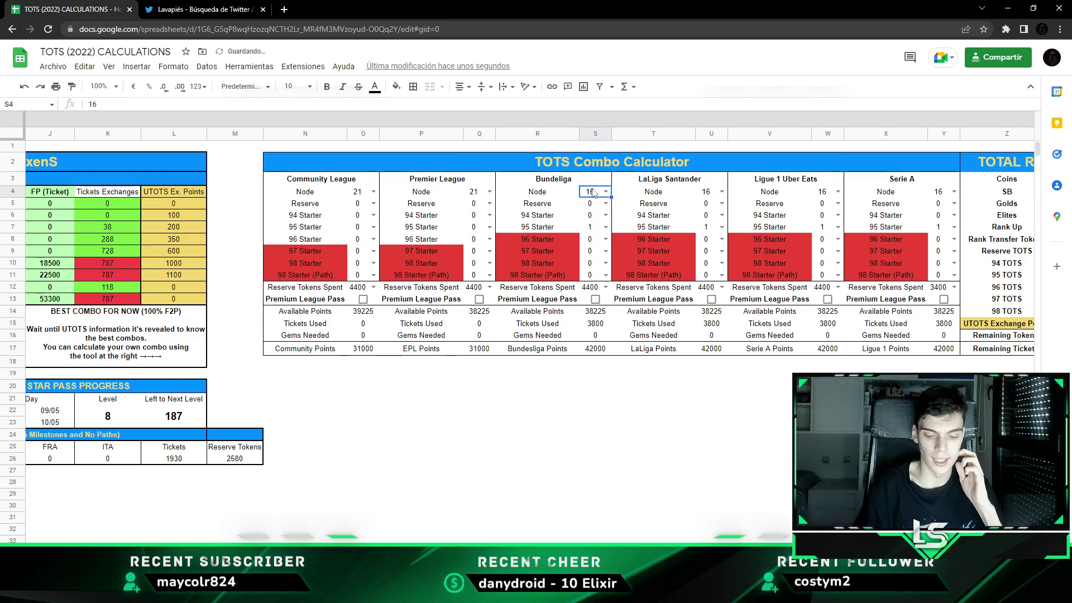
pyautogui.write('21')
pyautogui.click(596, 215)
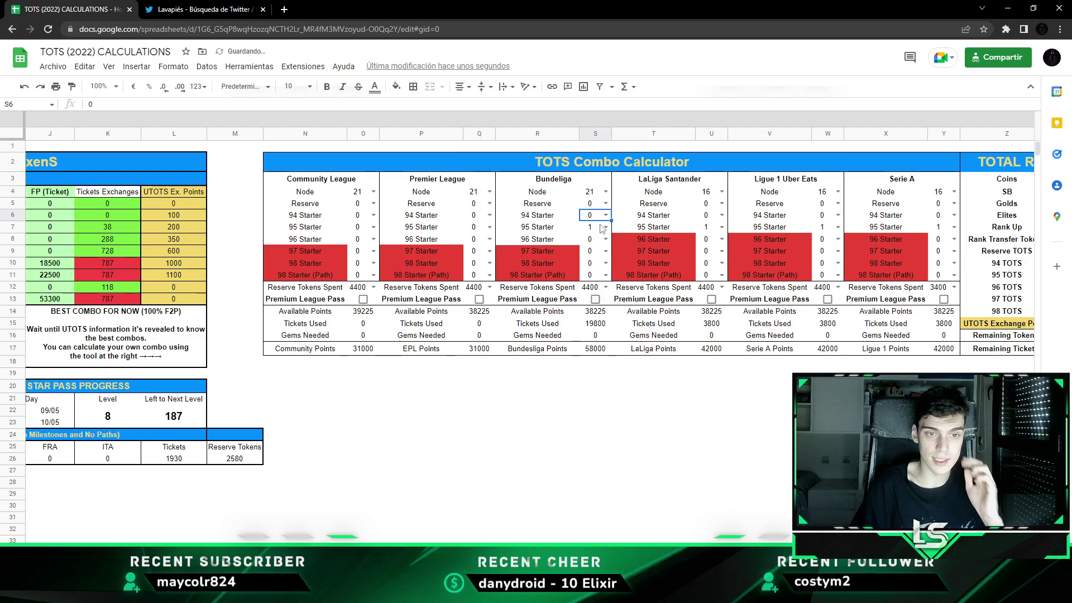
# - Give those three leagues one 96 Starter each and tick Bundesliga's Premium League Pass, reaching 15,792,000 coins
pyautogui.click(596, 230)
pyautogui.write('0')
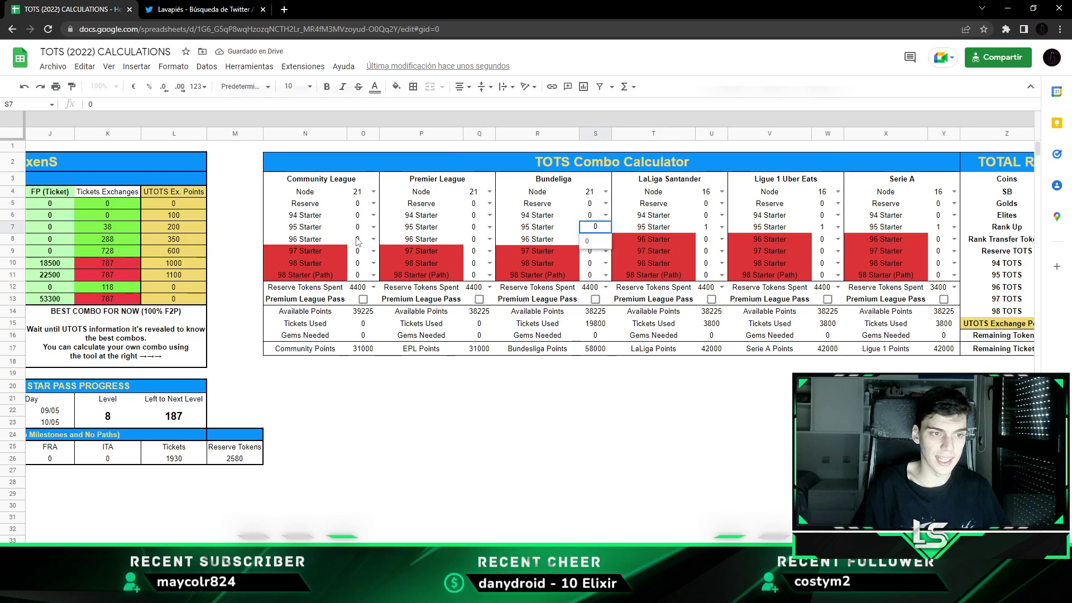
pyautogui.click(363, 239)
pyautogui.write('1')
pyautogui.click(479, 239)
pyautogui.write('1')
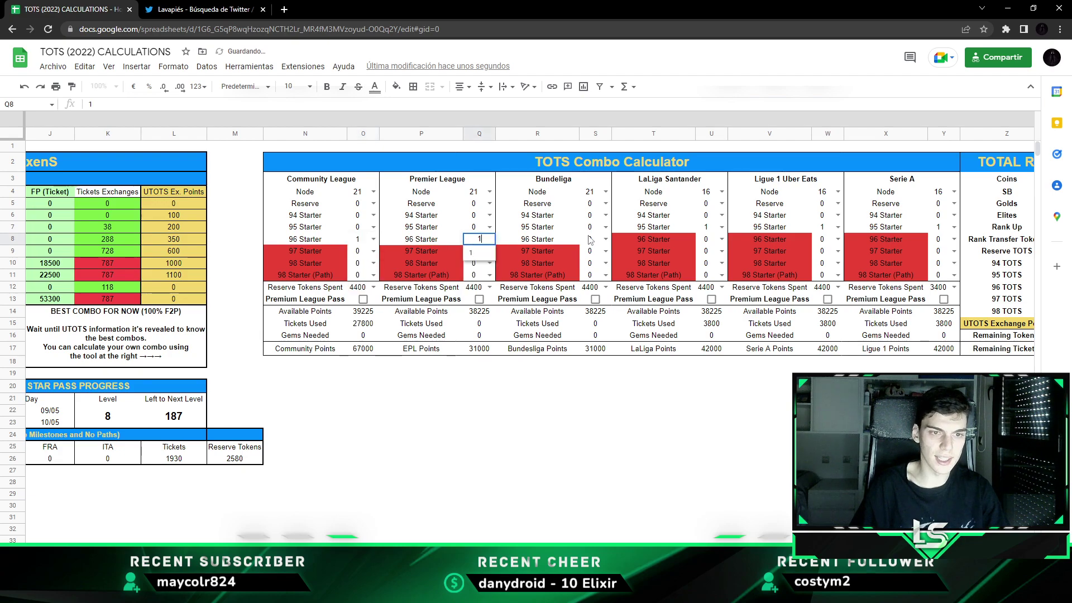
pyautogui.click(597, 239)
pyautogui.write('1')
pyautogui.click(654, 311)
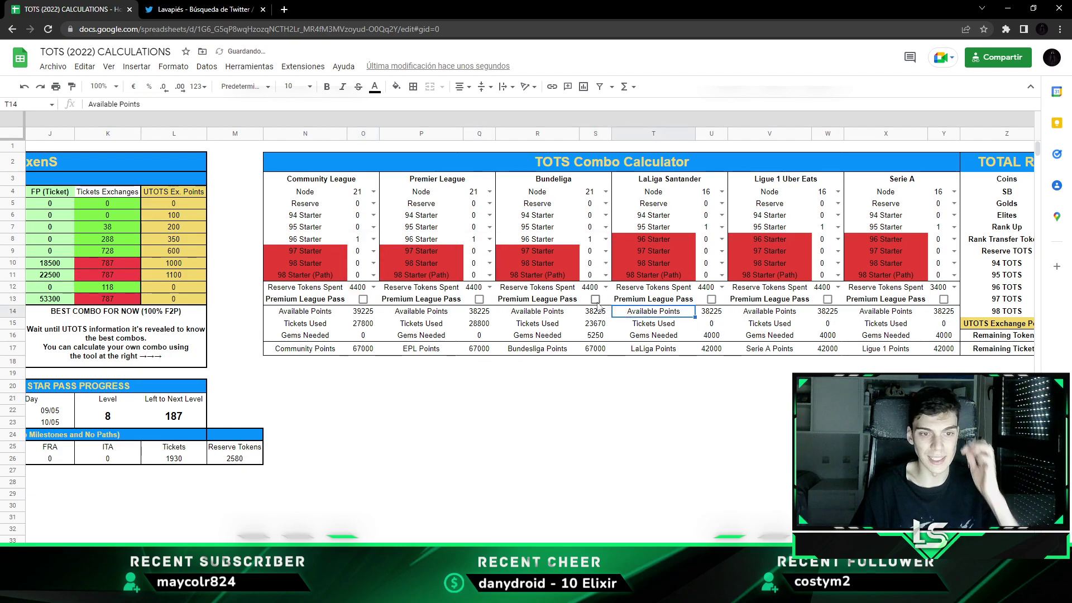
pyautogui.click(595, 299)
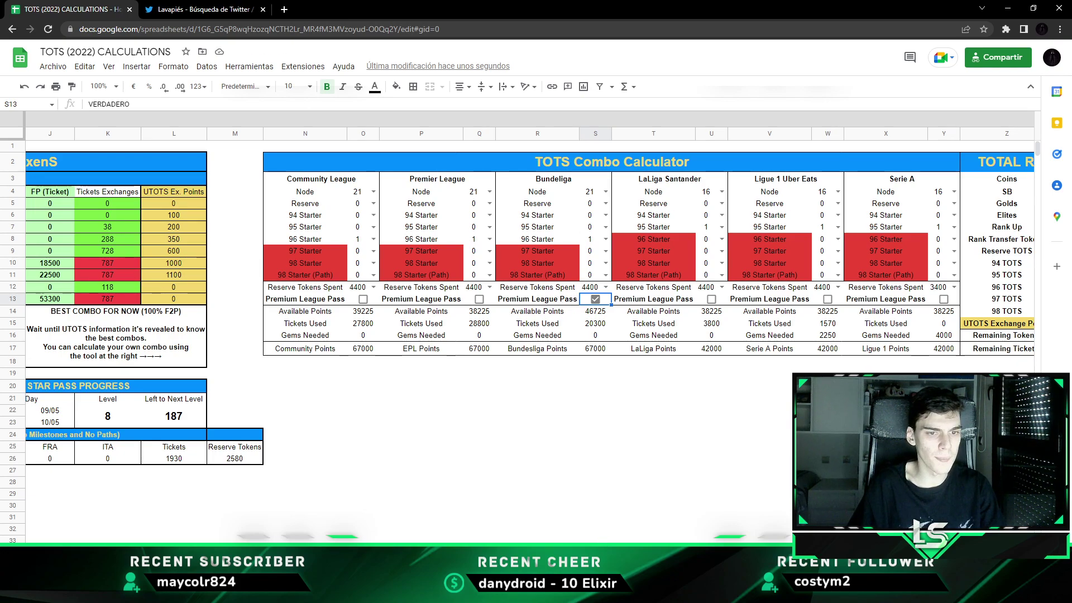
pyautogui.hscroll(3, 653, 304)
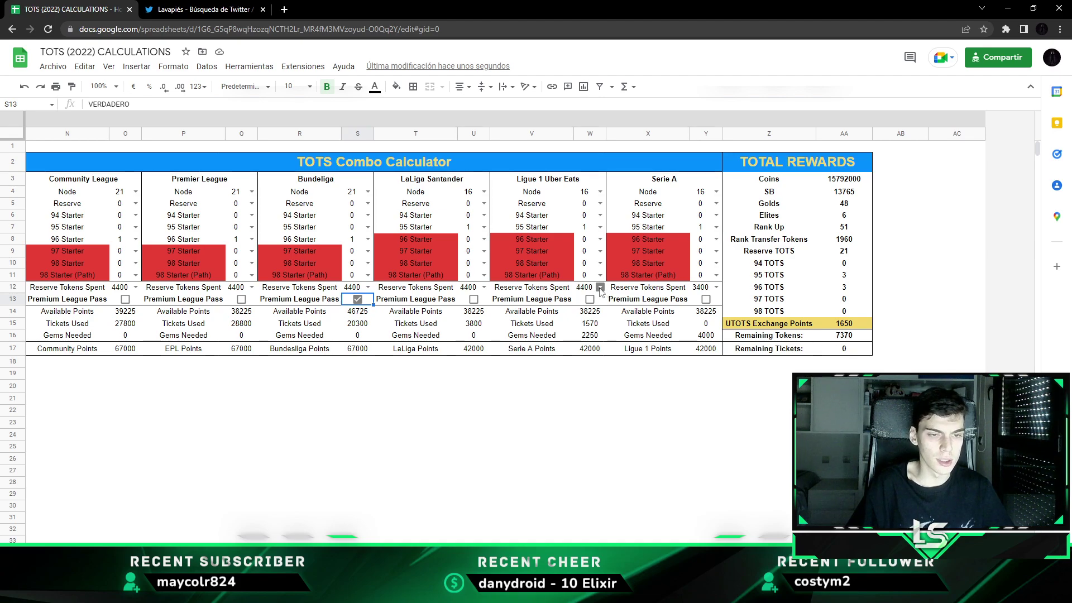
# - Raise Ligue 1's Reserve Tokens Spent to 8000 then 9000, leaving Serie A unchanged at 770 tickets remaining
pyautogui.click(600, 287)
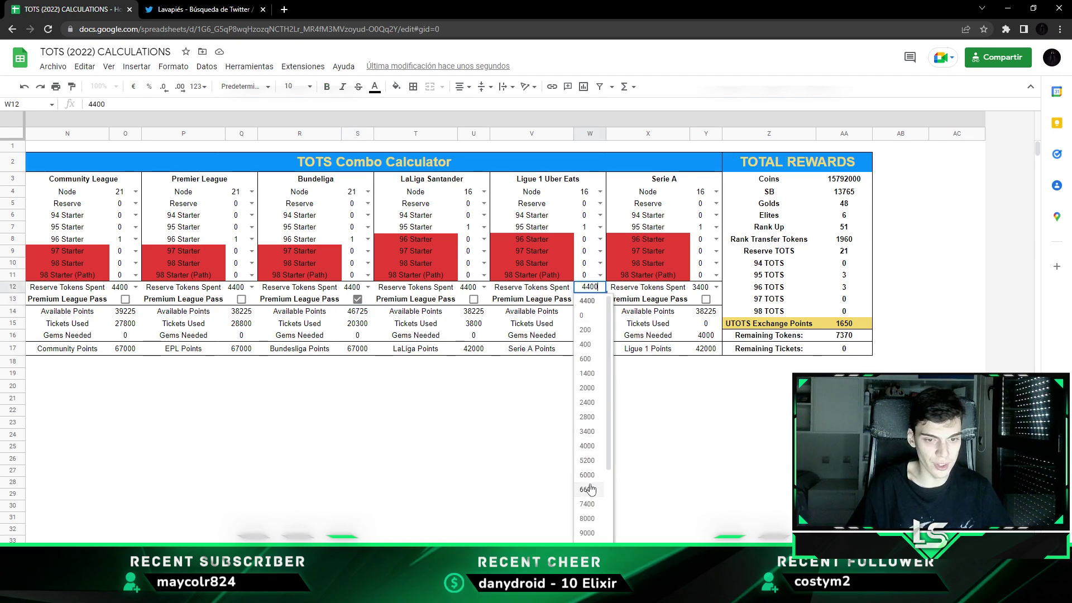
pyautogui.click(588, 520)
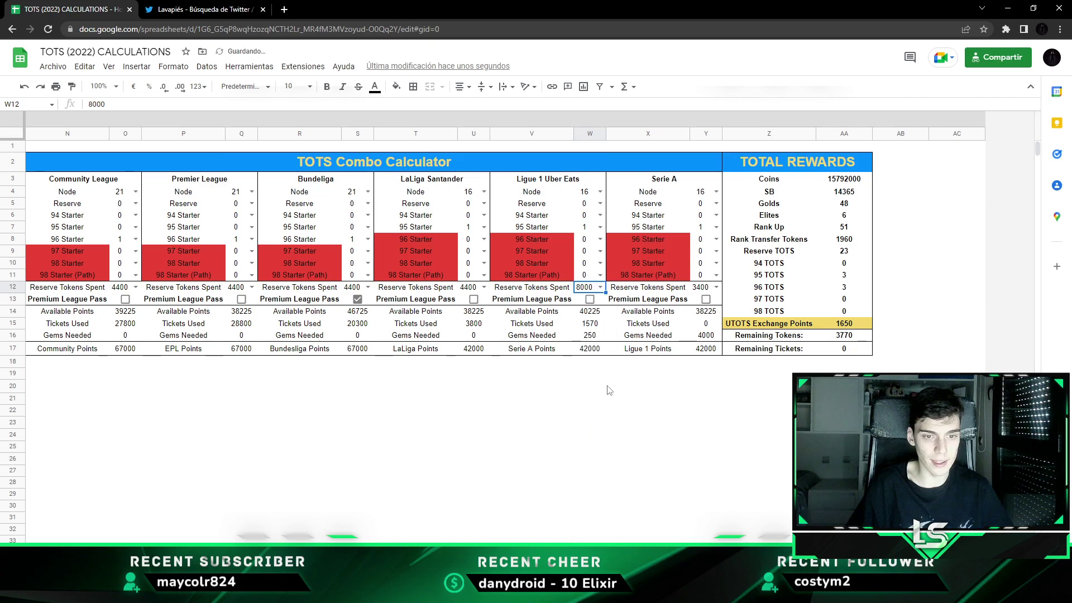
pyautogui.click(601, 287)
pyautogui.click(589, 532)
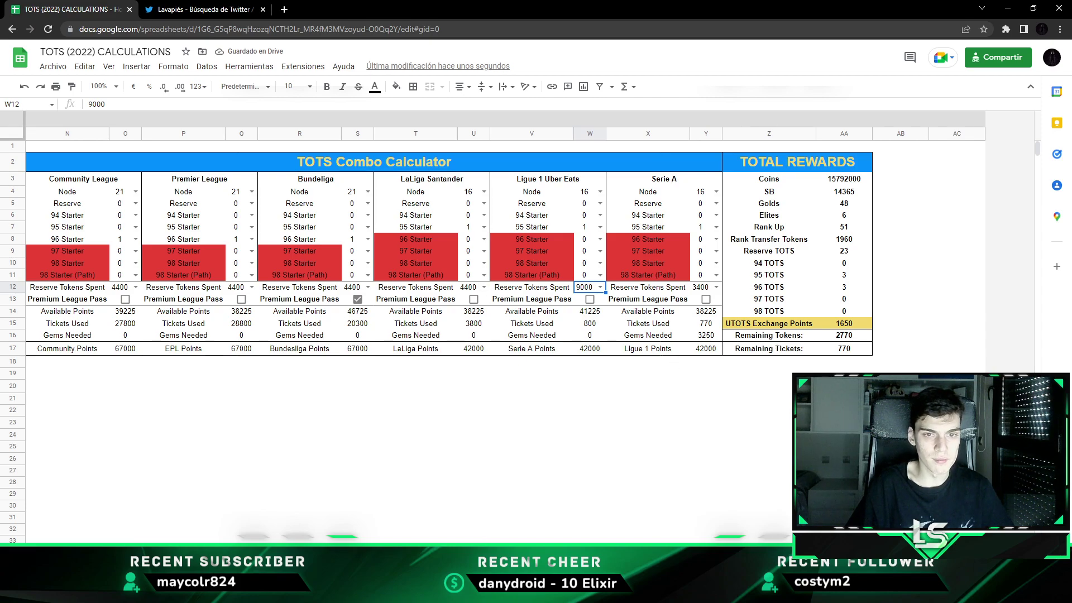
pyautogui.click(717, 289)
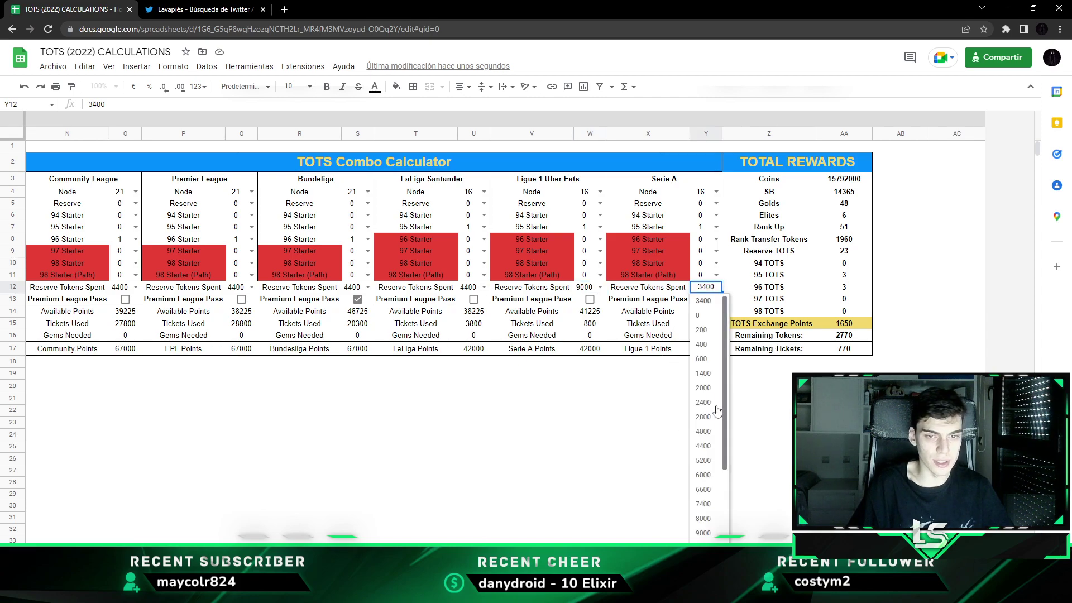
pyautogui.click(741, 421)
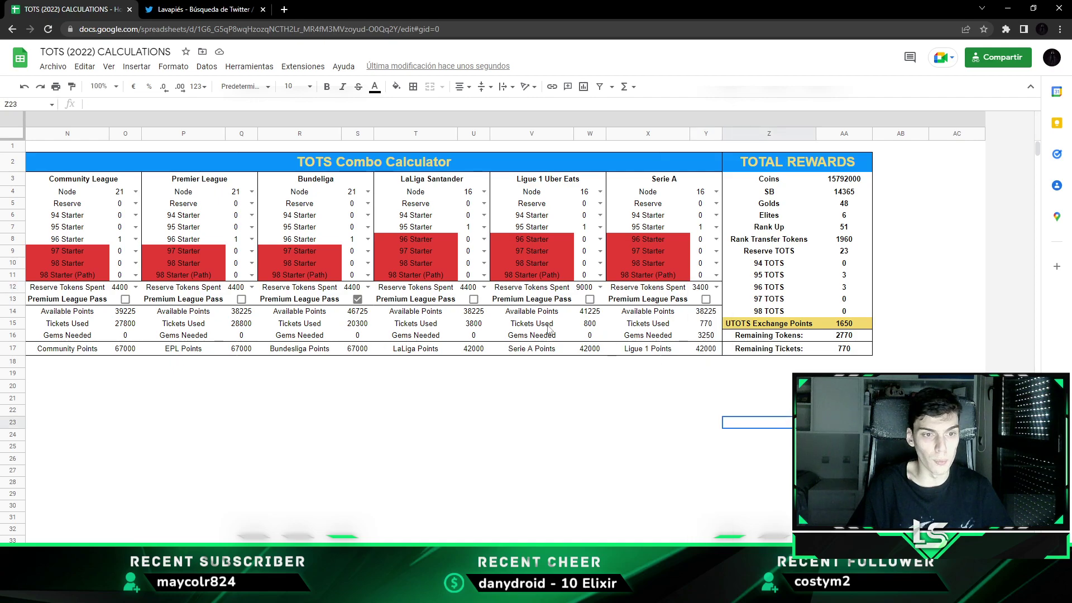
pyautogui.hscroll(-3, 503, 252)
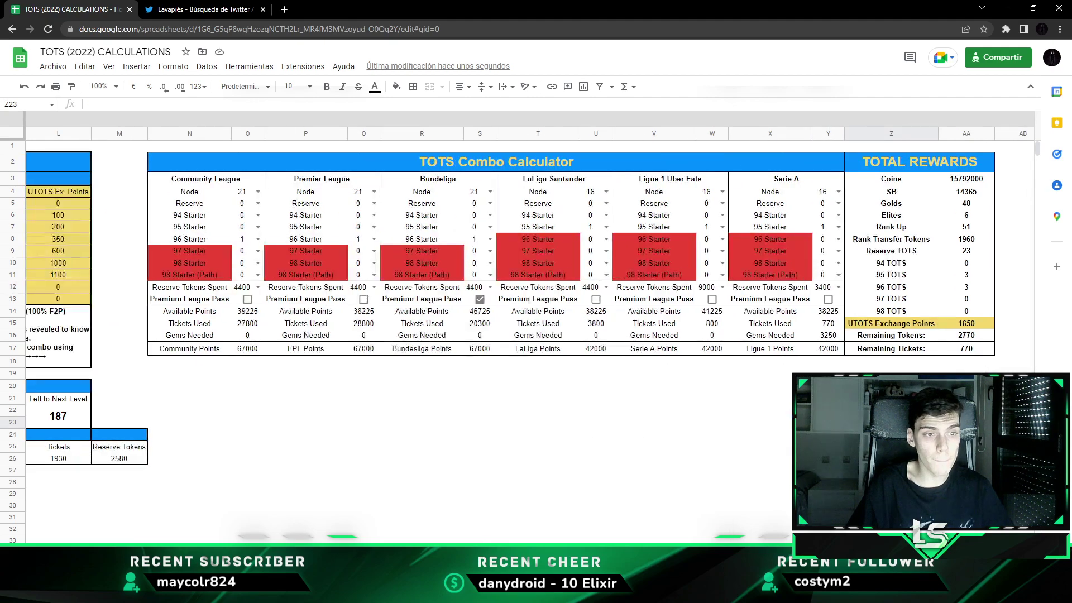
# - Keep Bundesliga at 4400, set Ligue 1 to 5200 and Serie A to 8000 reserve tokens, leaving 270 tickets
pyautogui.click(491, 287)
pyautogui.click(533, 458)
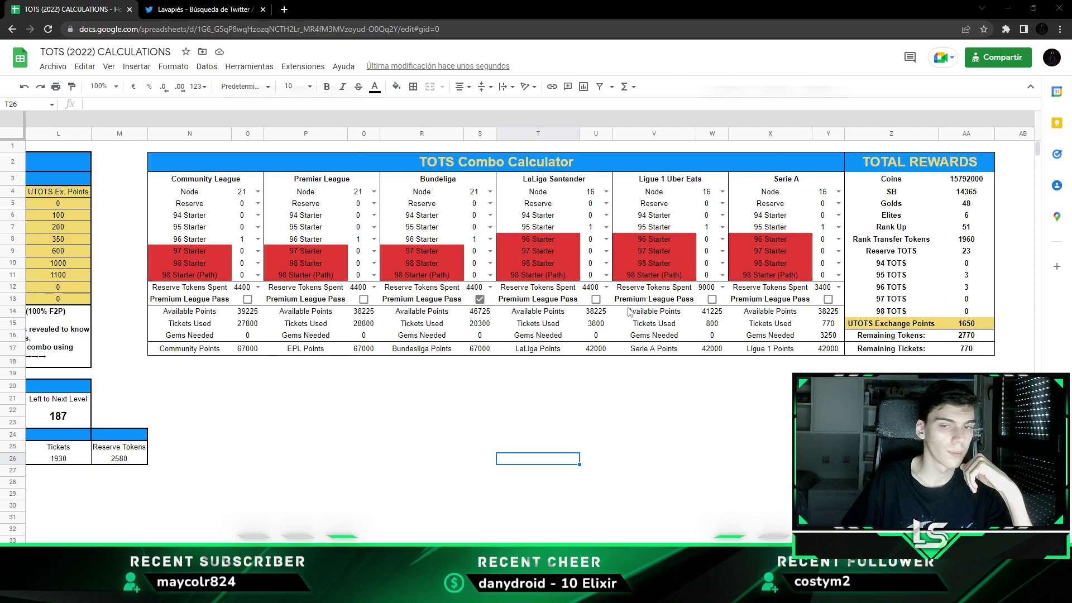
pyautogui.click(722, 287)
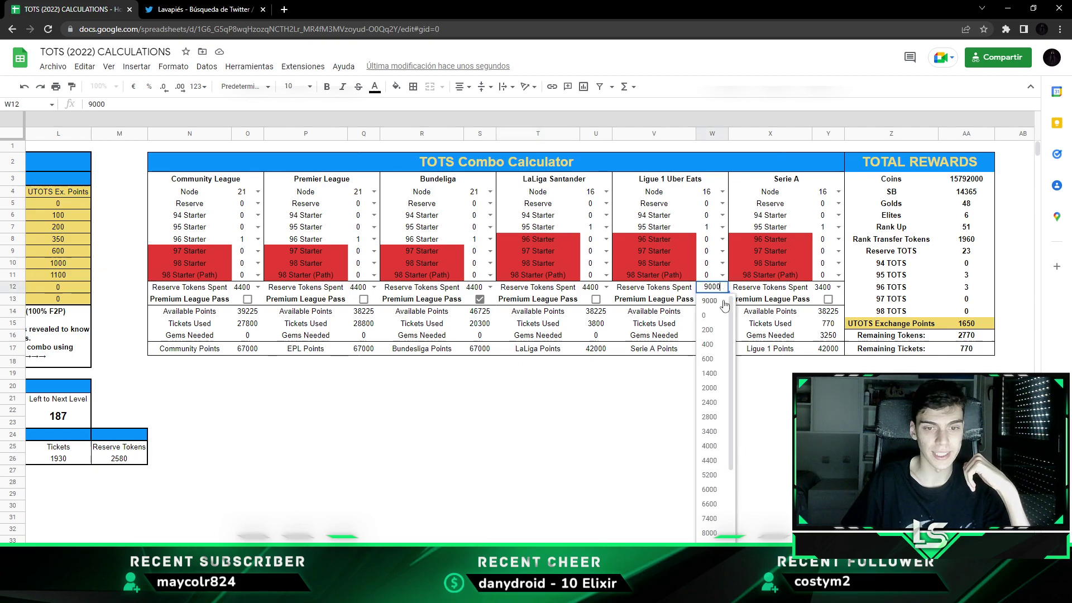
pyautogui.click(713, 490)
pyautogui.click(837, 286)
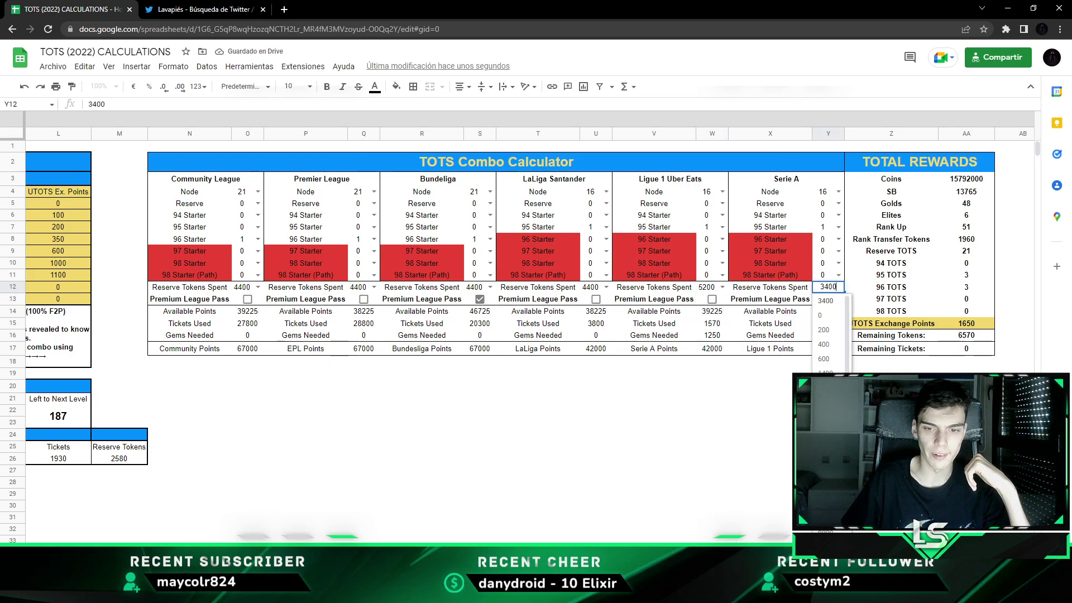
pyautogui.click(825, 436)
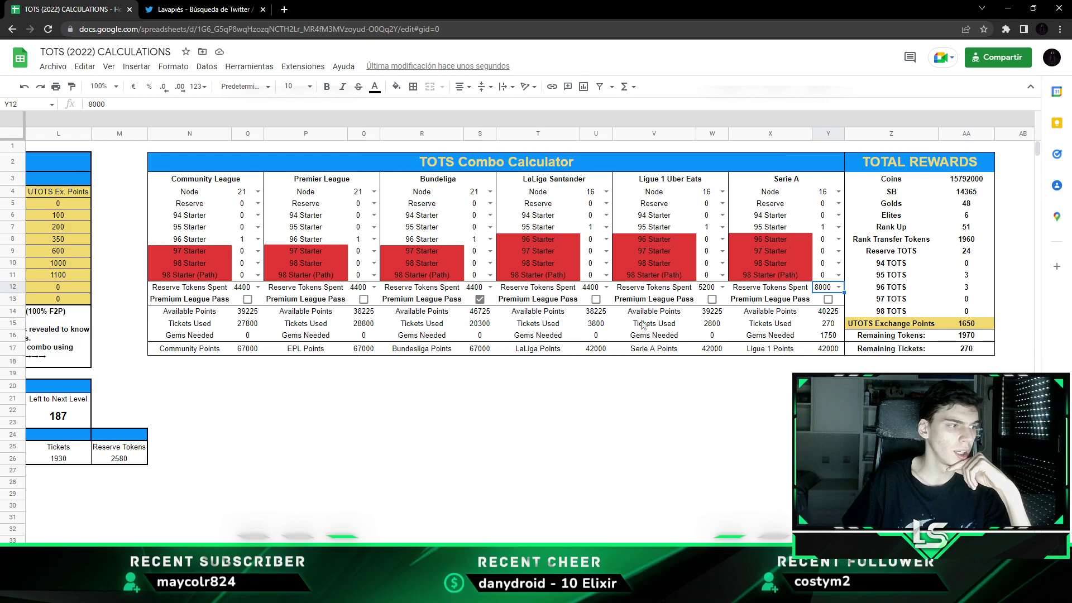
# - Inspect the UTOTS Exchange Points and Serie A Gems Needed formulas, then return to the player table
pyautogui.click(968, 325)
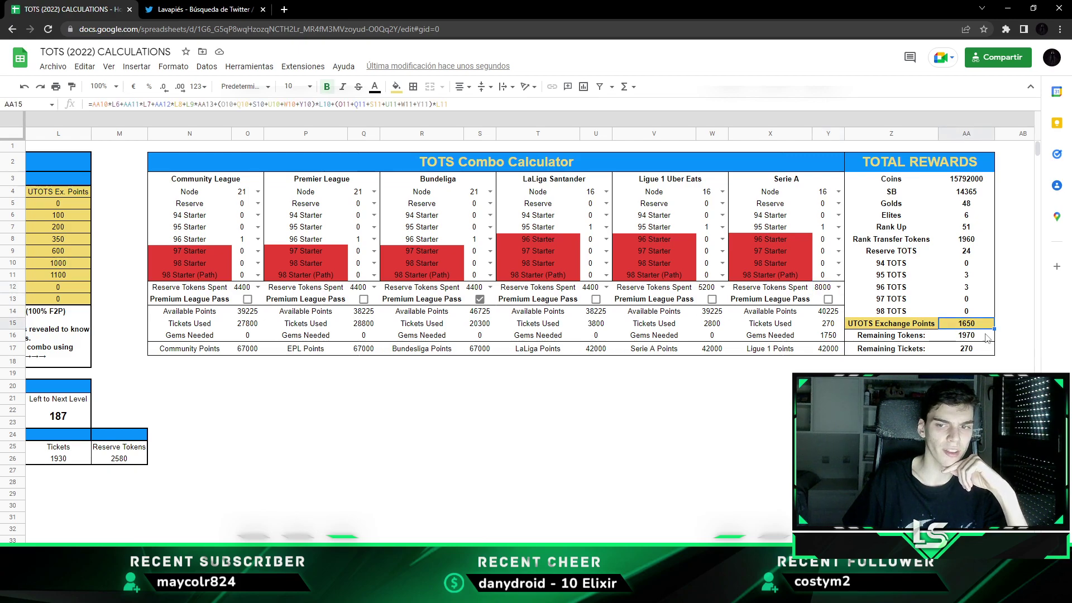
pyautogui.click(825, 336)
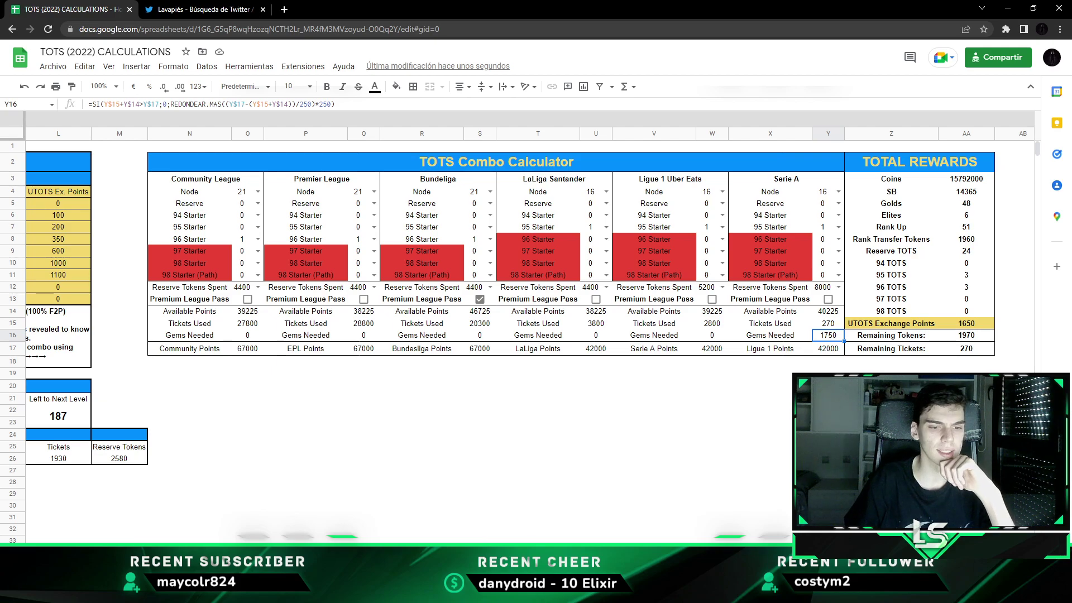
pyautogui.click(583, 412)
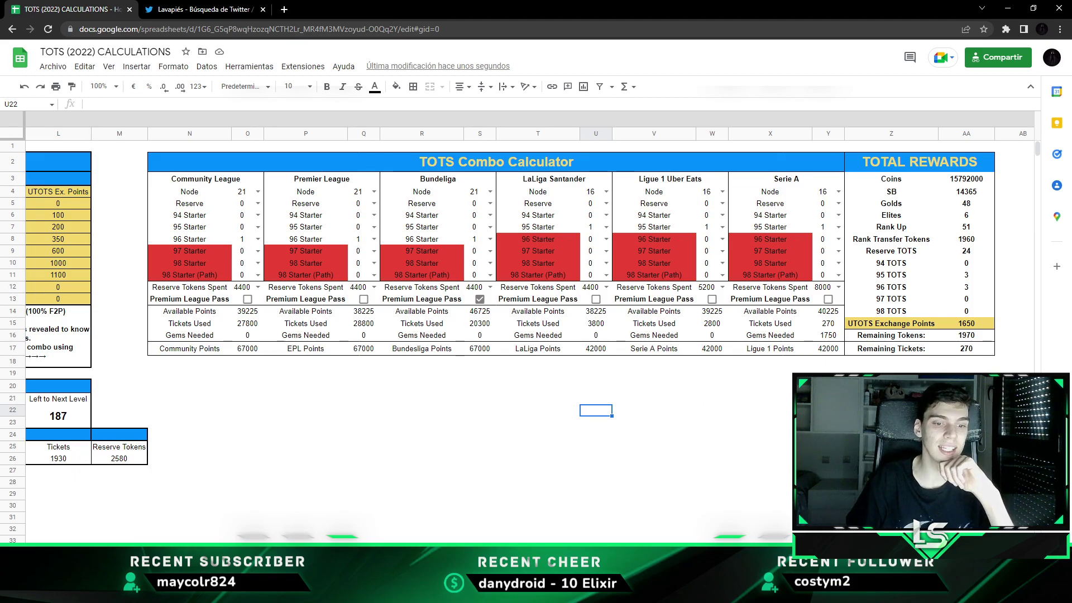
pyautogui.hscroll(-5, 243, 518)
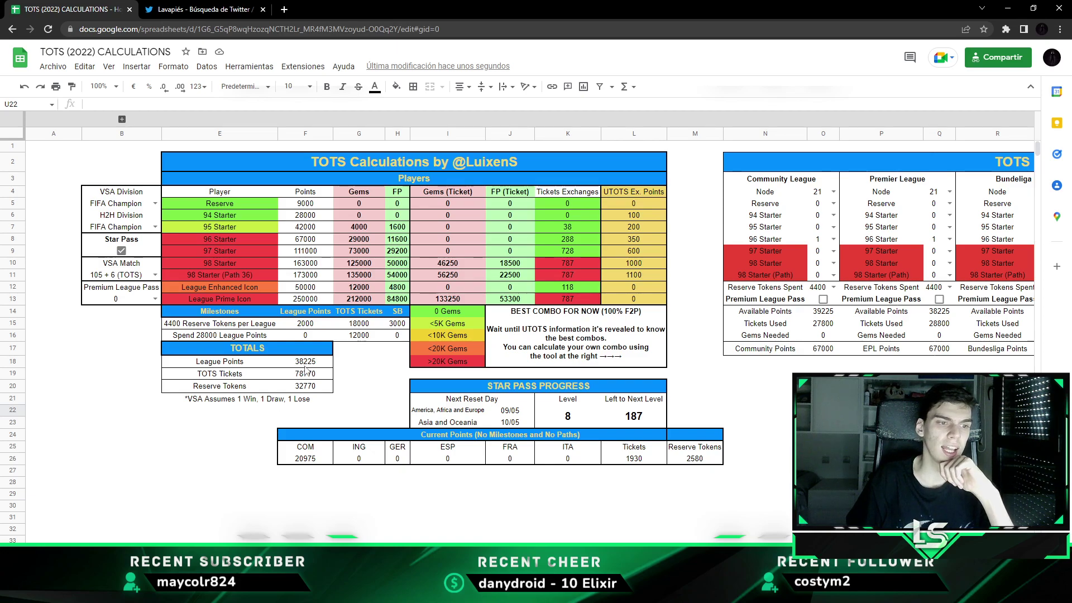
# - Inspect the TOTS Tickets and Reserve Tokens total formulas before returning to the combo calculator
pyautogui.click(307, 366)
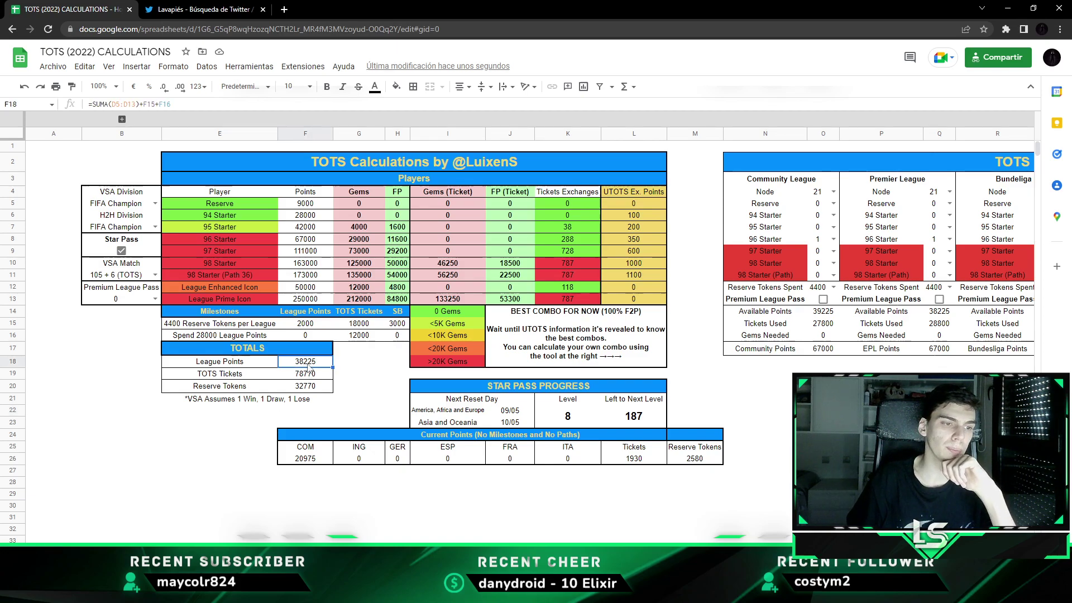
pyautogui.click(308, 390)
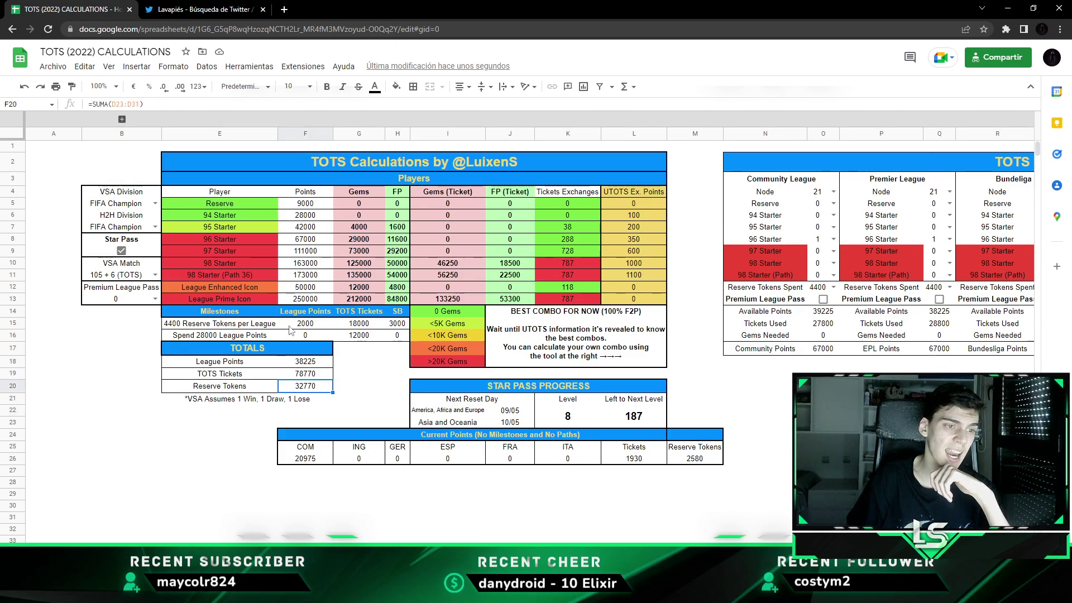
pyautogui.hscroll(5, 767, 536)
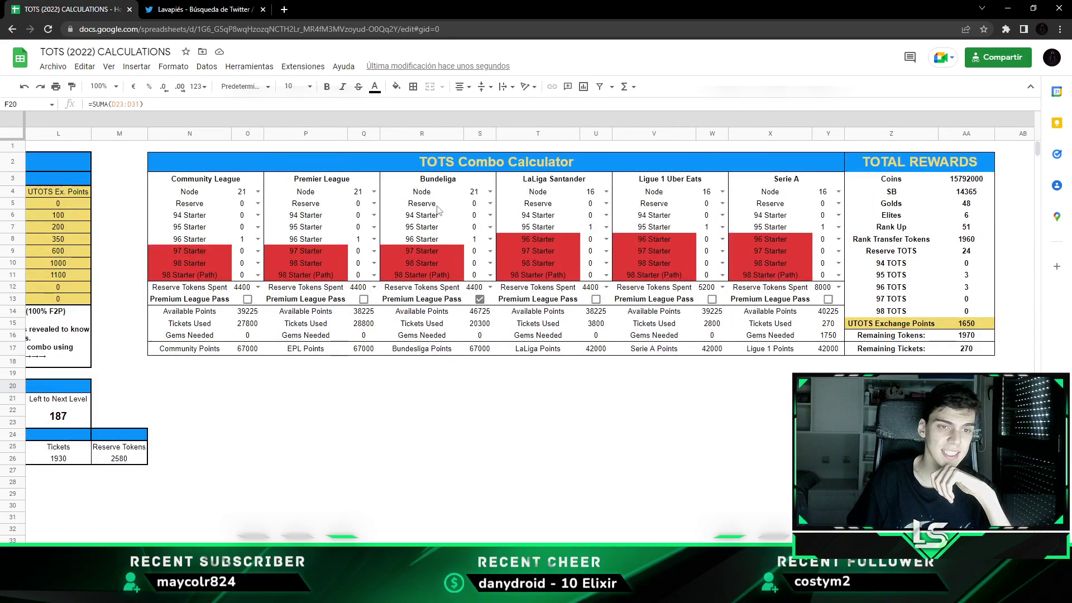